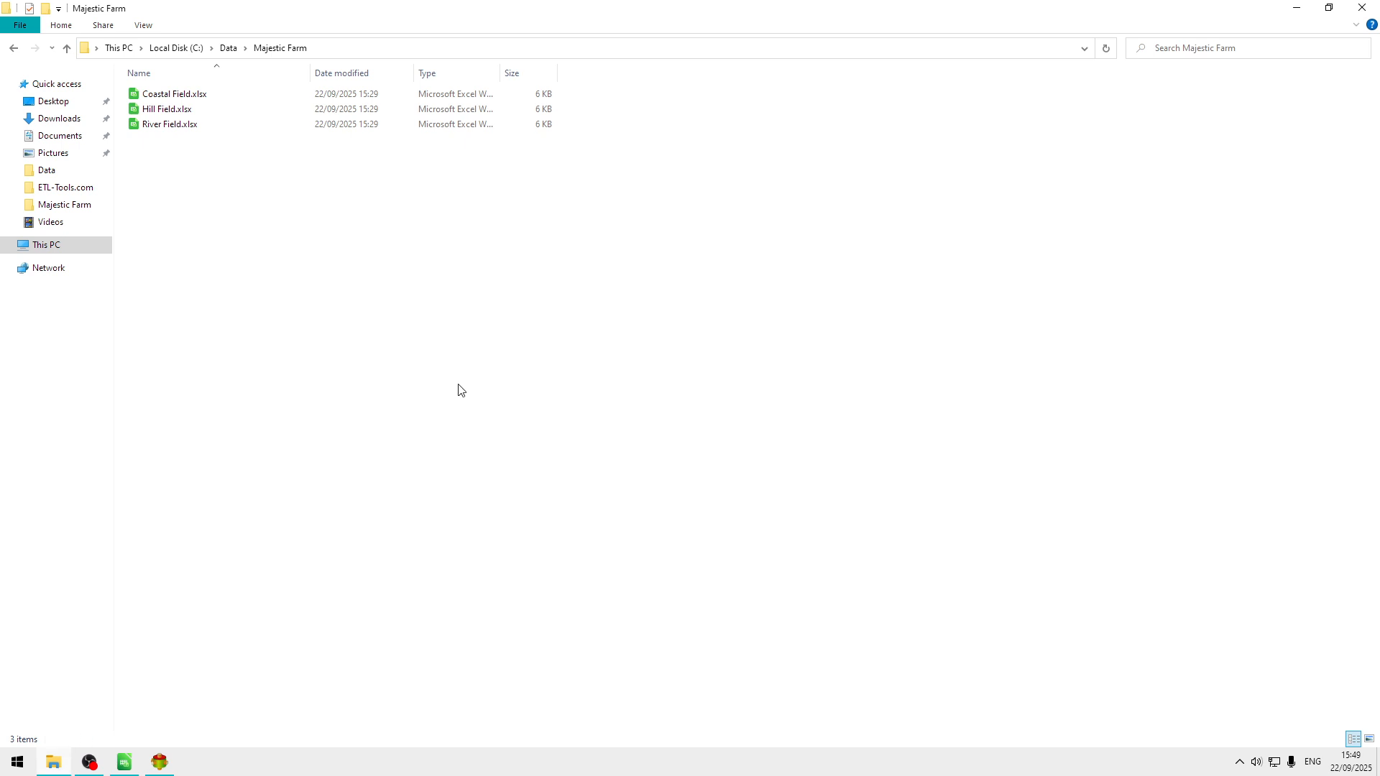
Examine the Majestic Farm source folder's path and the year and harvest data in Coastal Field.xlsx, and close the workbook.
click(323, 47)
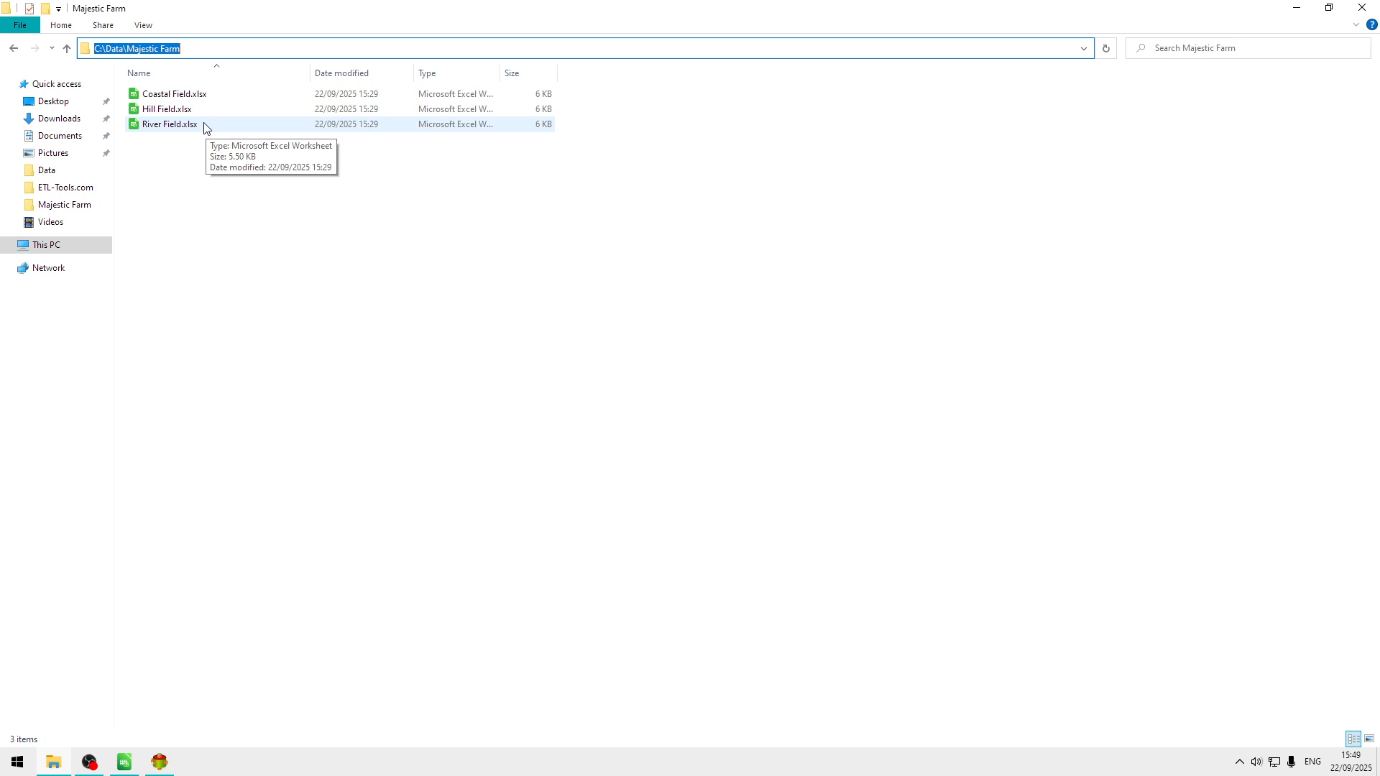
click(125, 762)
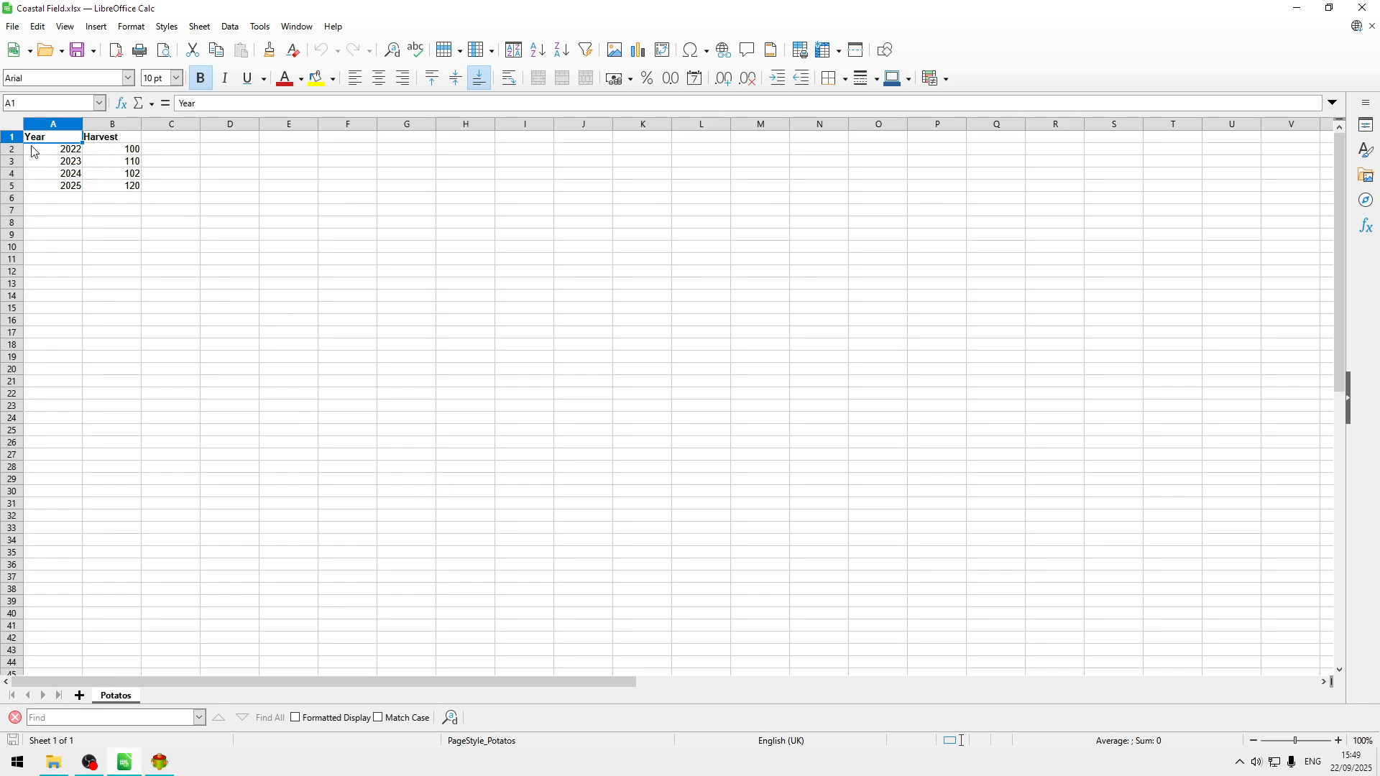
click(72, 187)
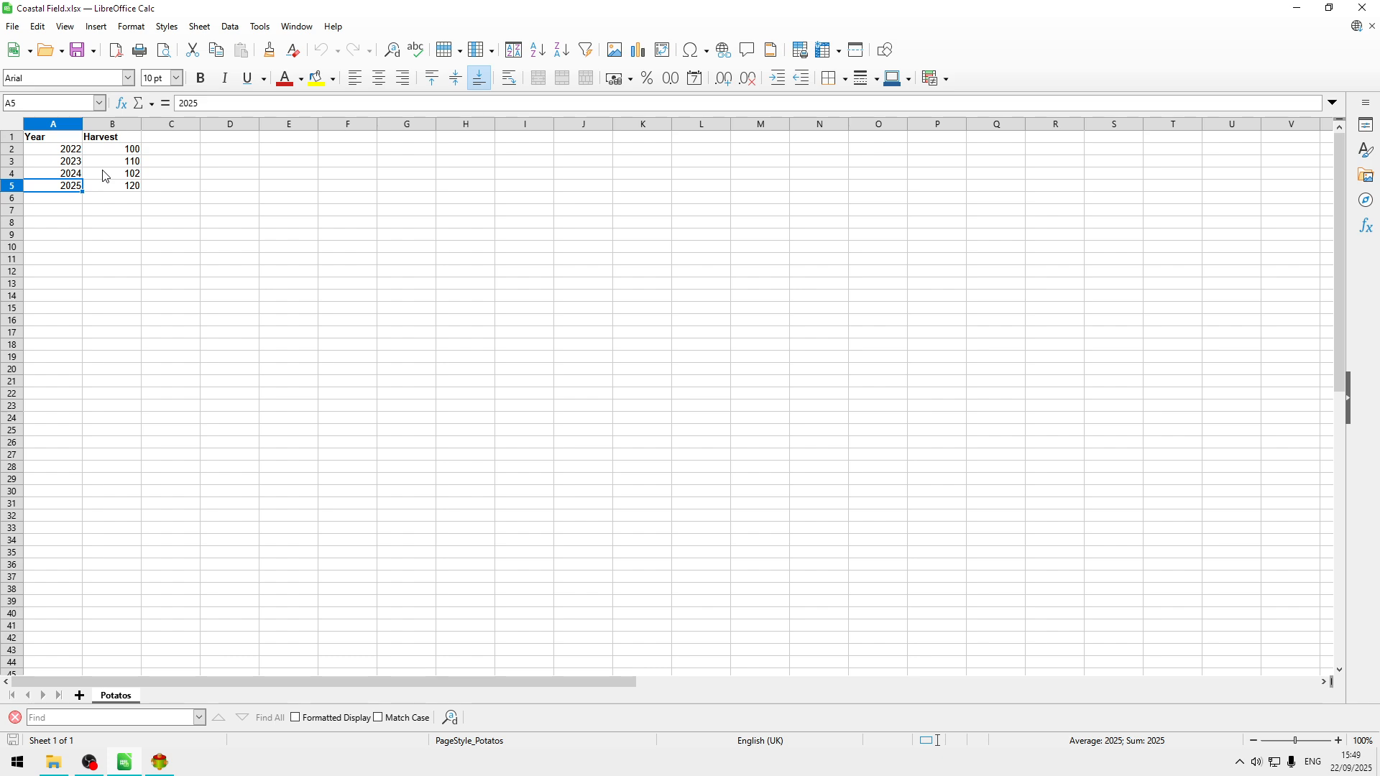
click(1367, 8)
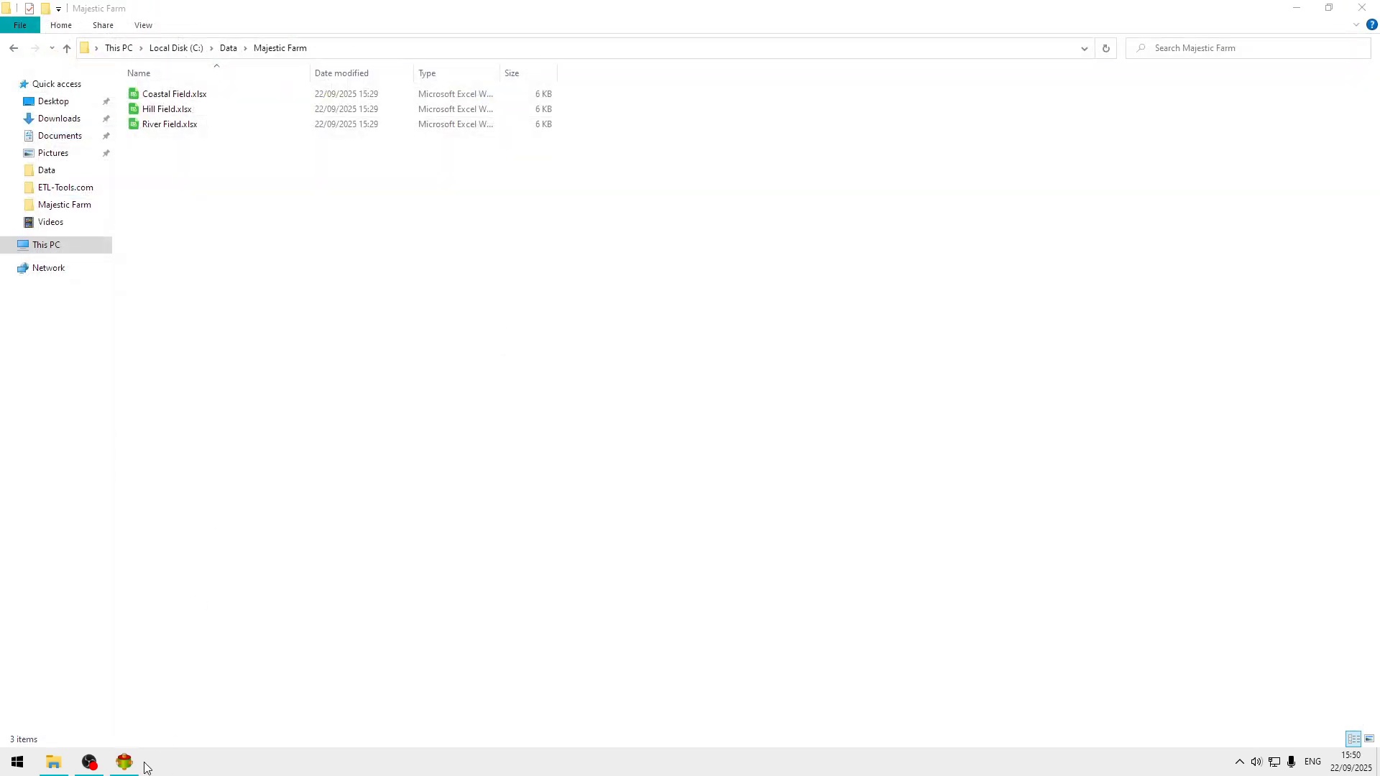
Switch to Advanced ETL Processor and create a directory connection named Farm with the path C:\Data\Majestic Farm.
click(127, 764)
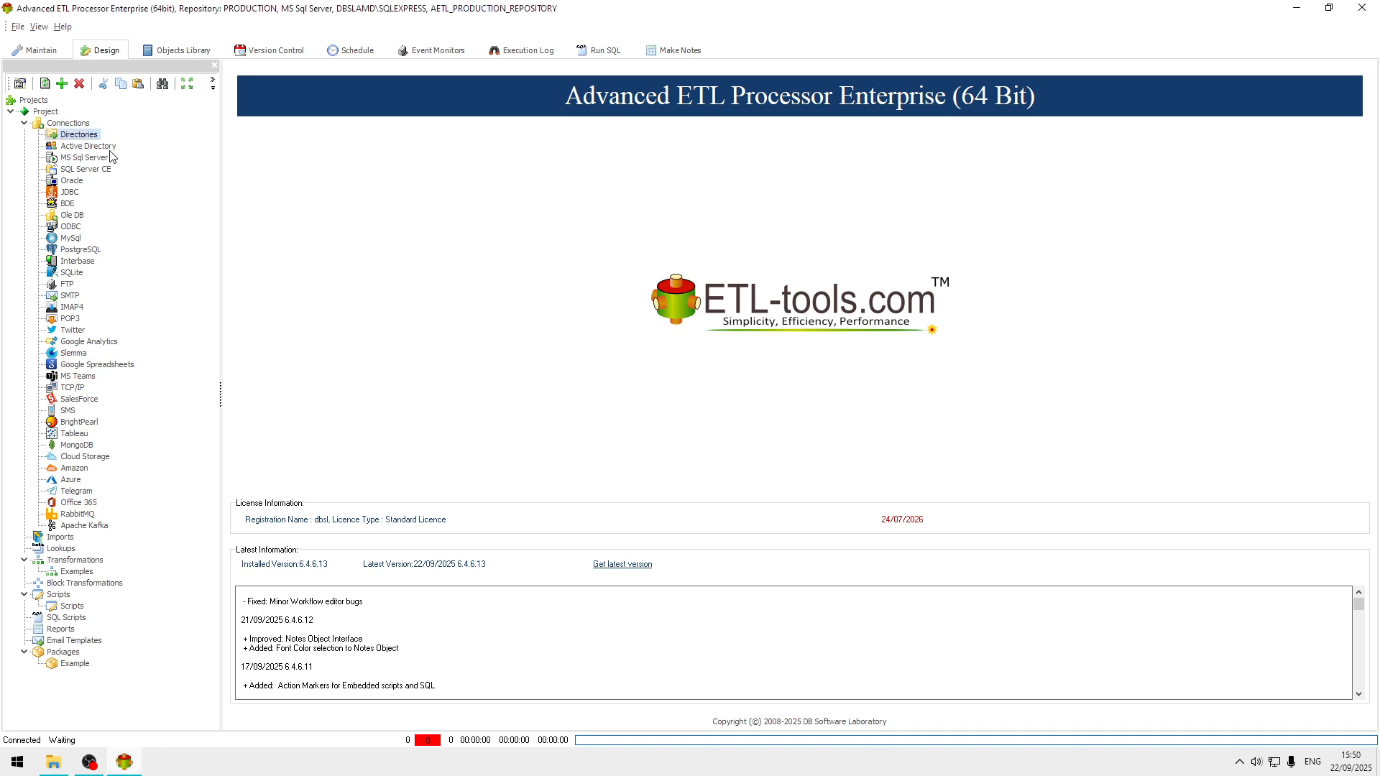
right_click(90, 136)
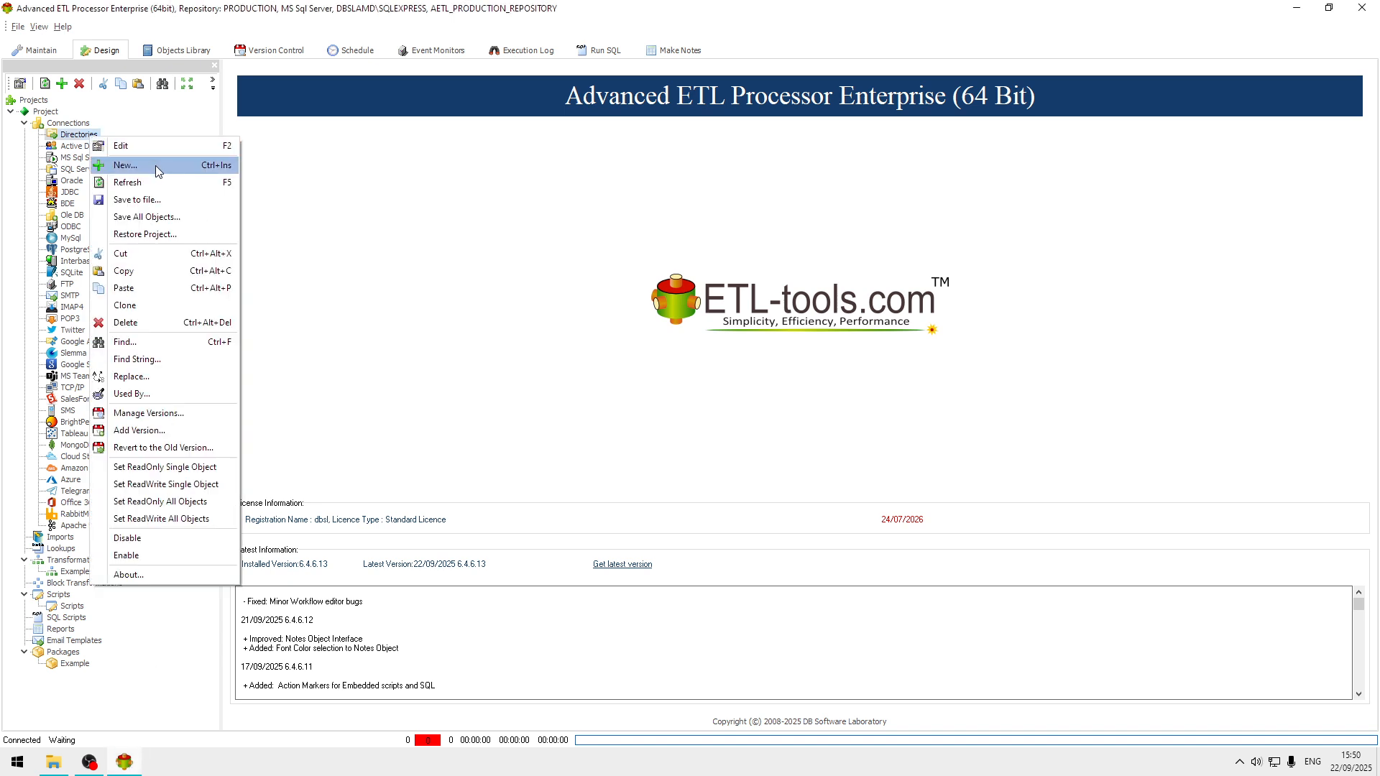
click(126, 165)
click(640, 332)
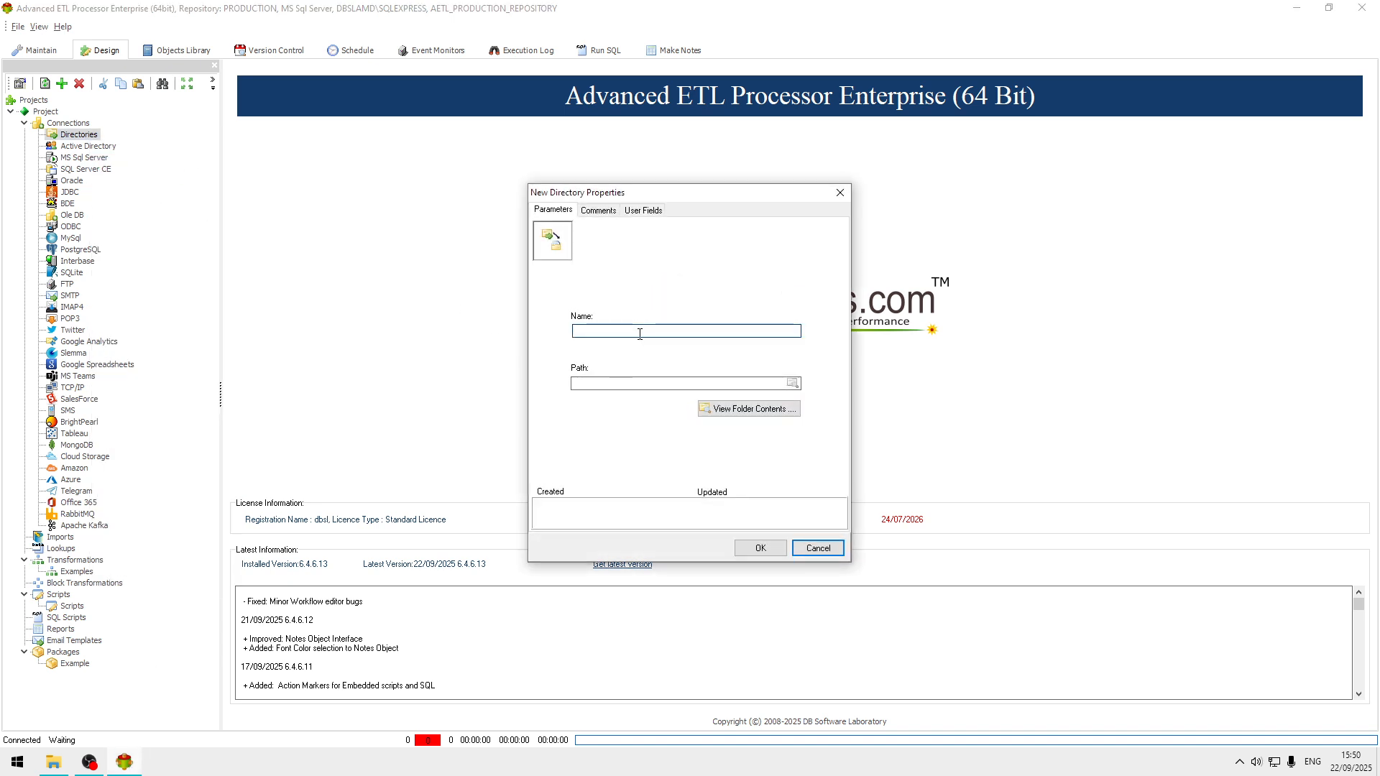
click(639, 333)
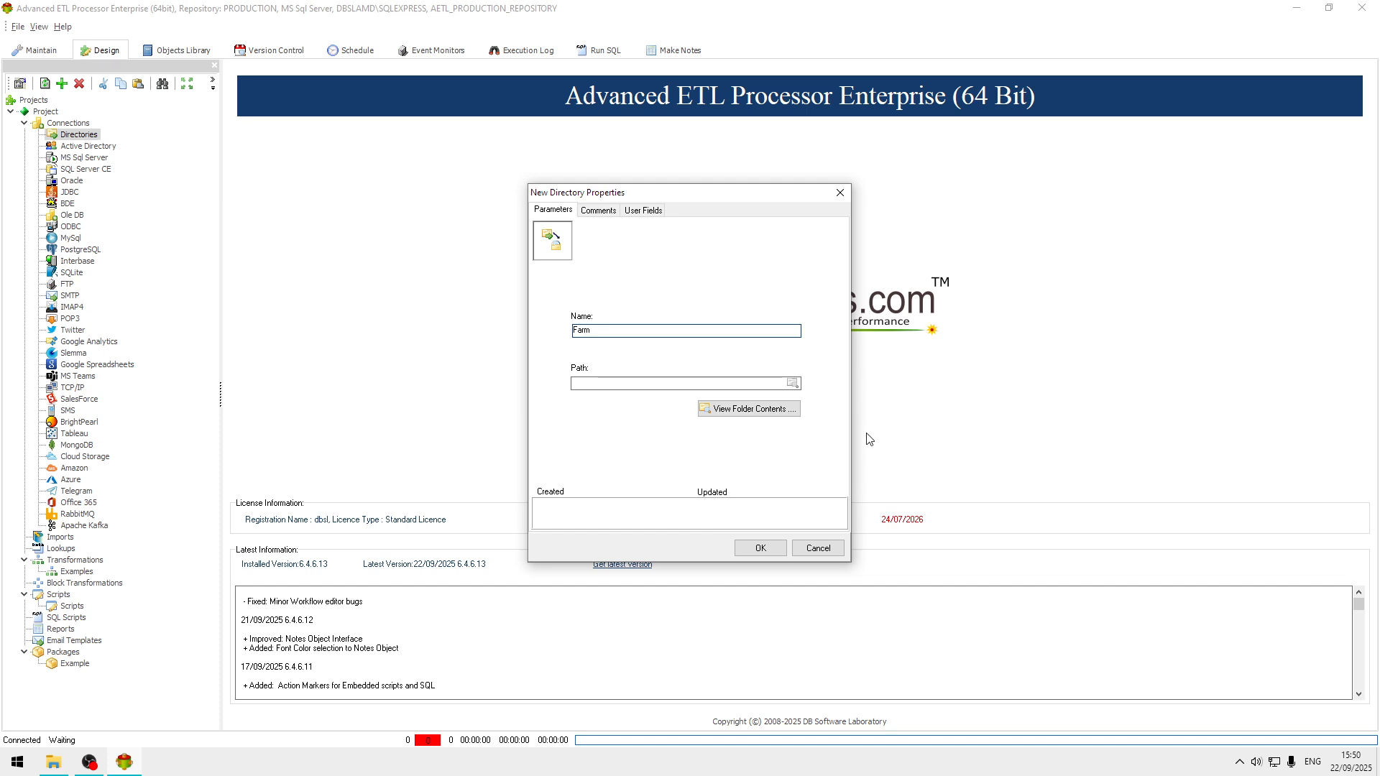
click(794, 384)
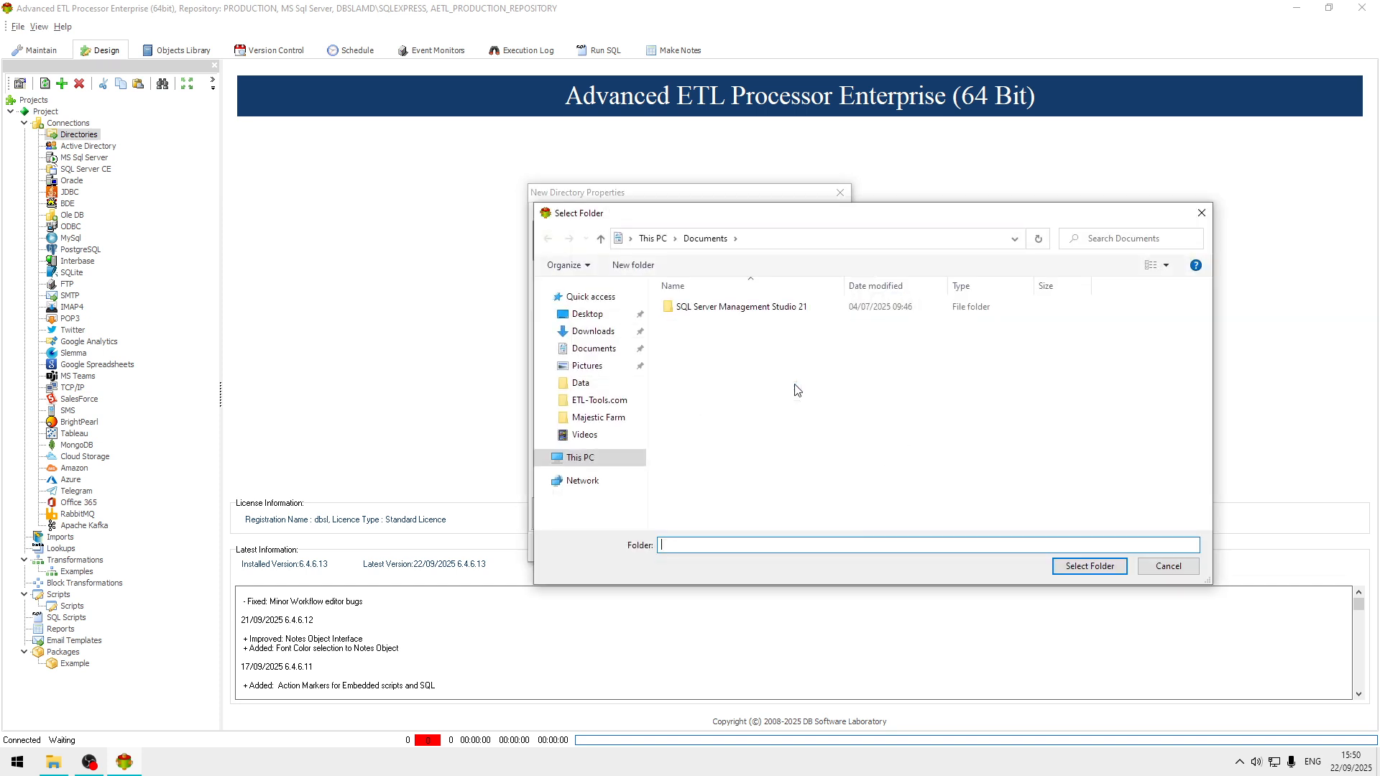
click(607, 418)
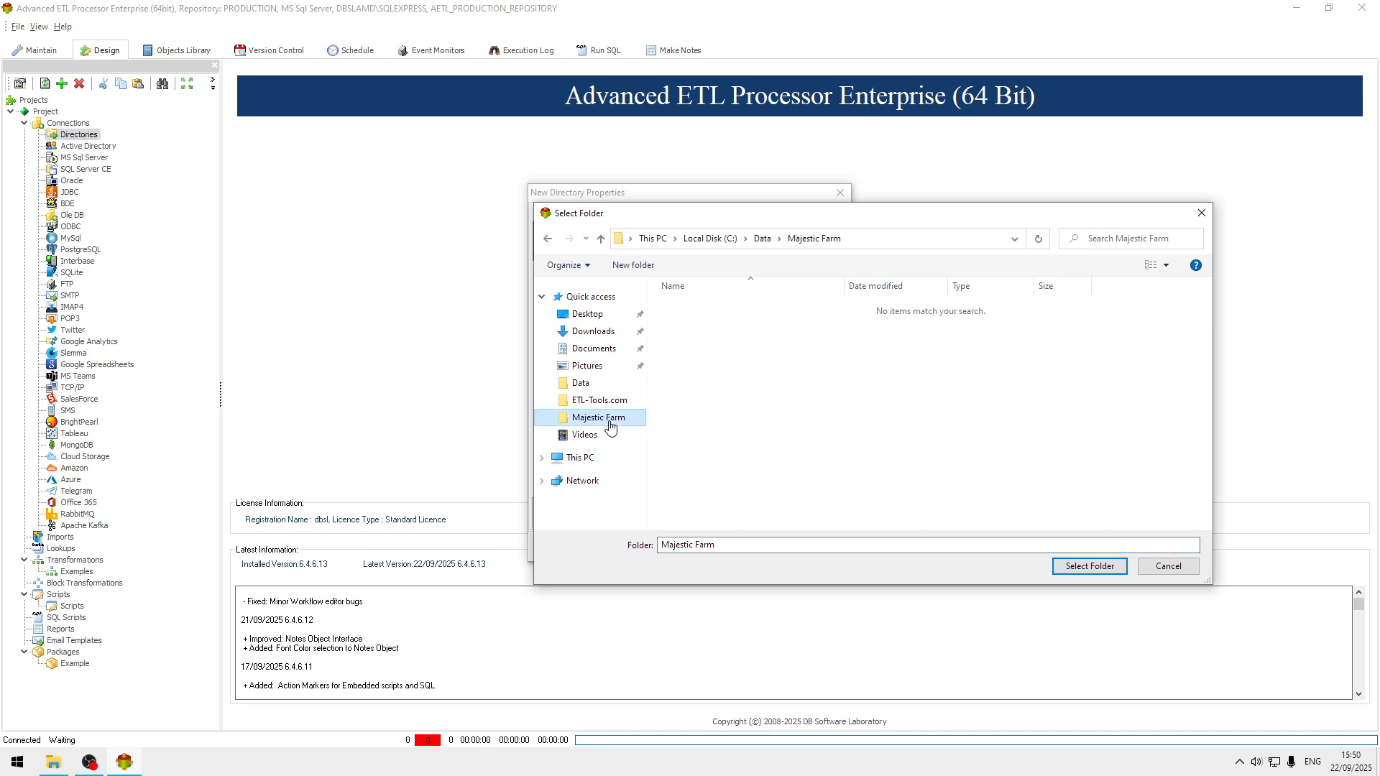
click(1092, 567)
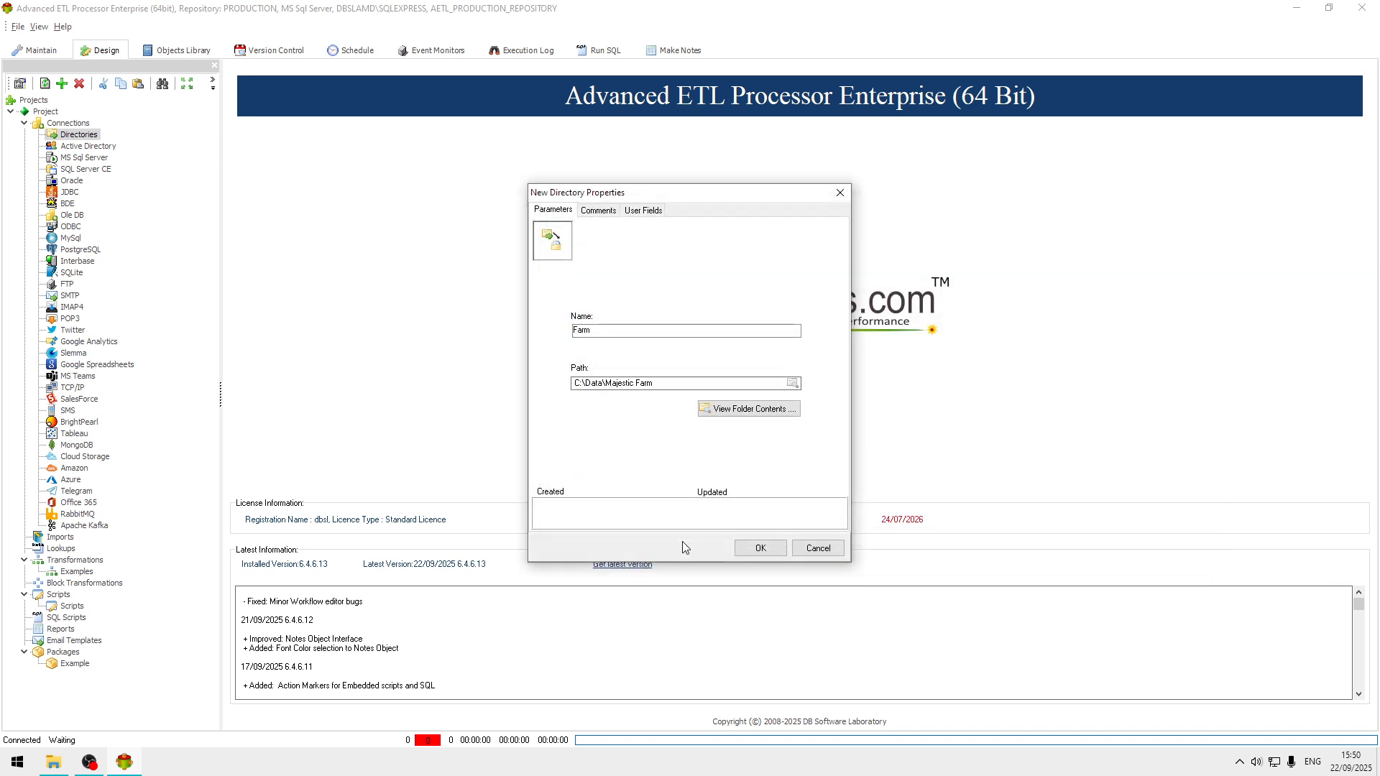
click(760, 547)
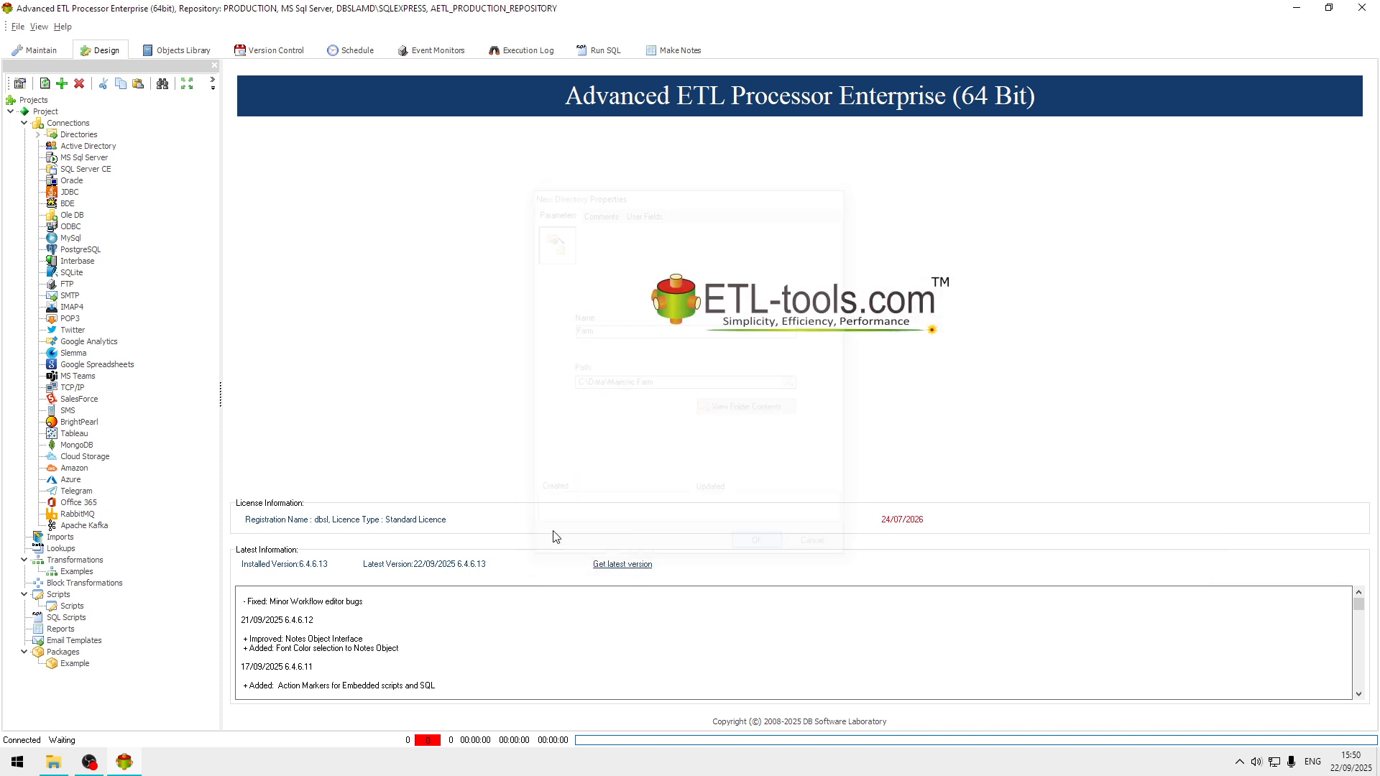
Create a new package in the Example group with the description "Groving Bananas in Scottland".
click(74, 664)
right_click(76, 663)
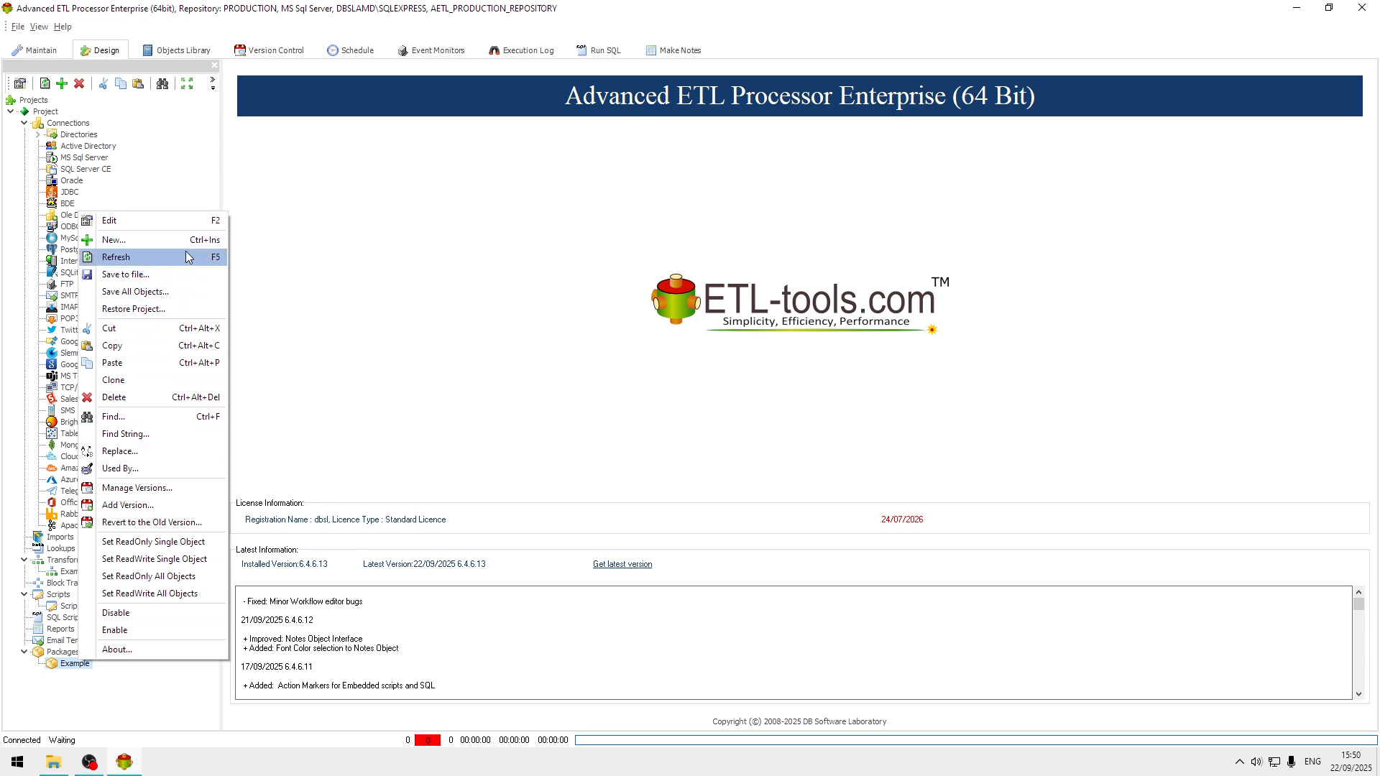
click(165, 240)
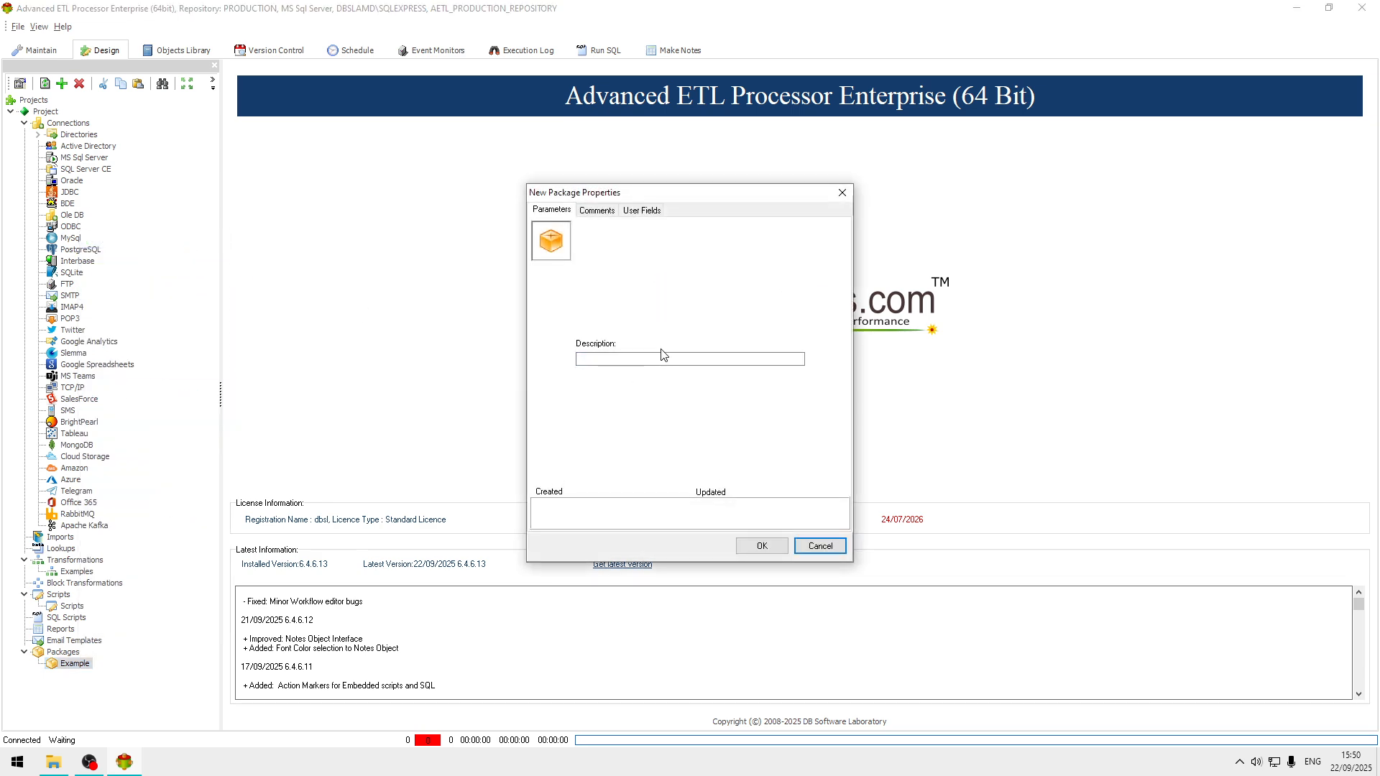
click(674, 361)
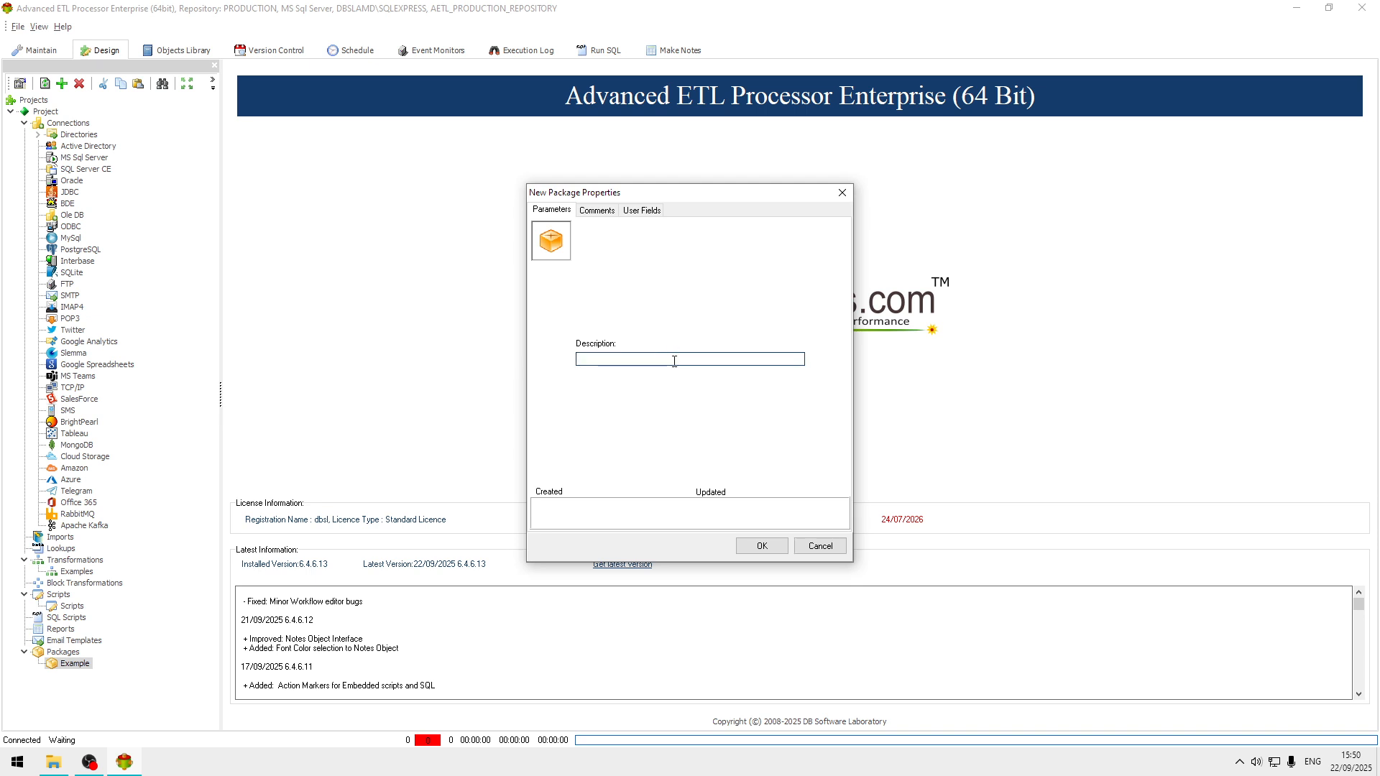
text(Groving Bananas in Scottland)
click(762, 547)
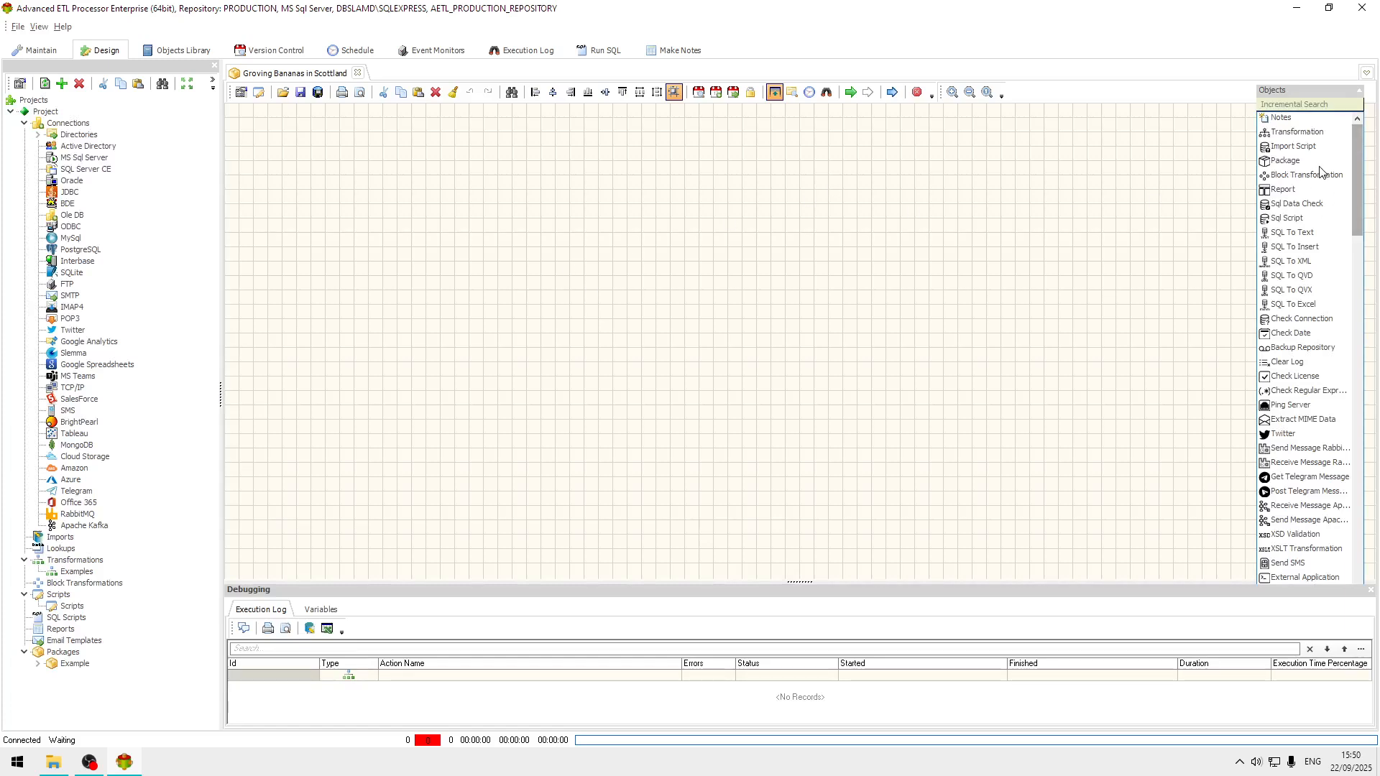
Find the loop objects and place a Files Loop near the upper-left corner of the package canvas.
click(1330, 106)
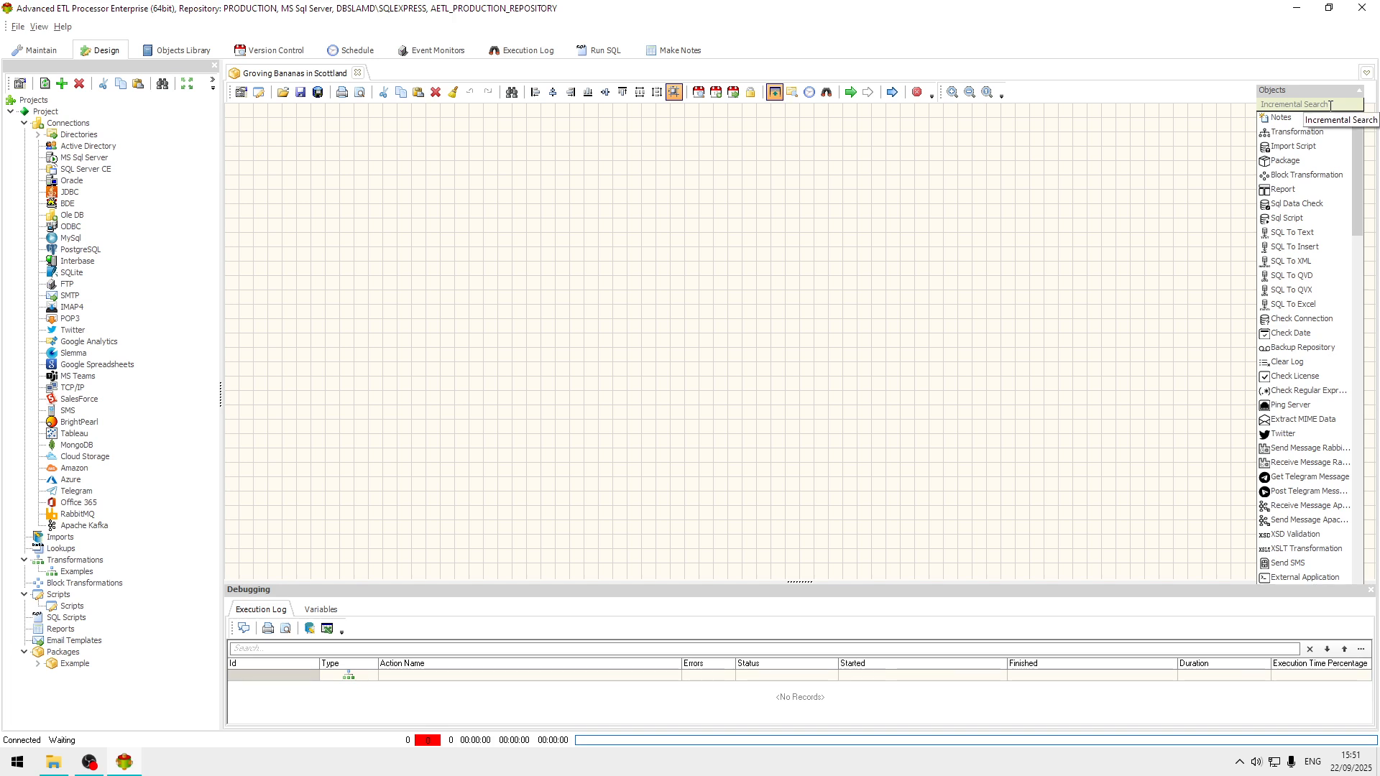
text(loop)
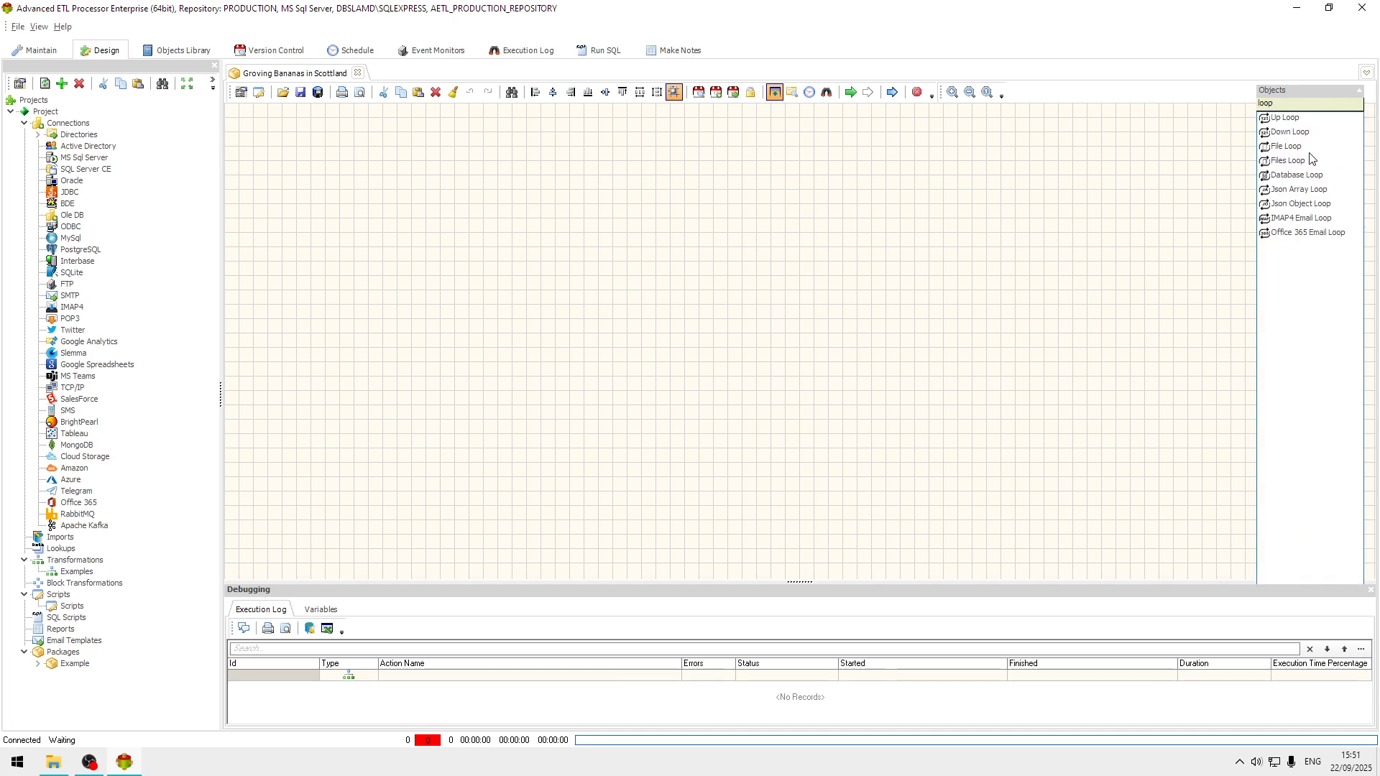
drag(1299, 160, 254, 128)
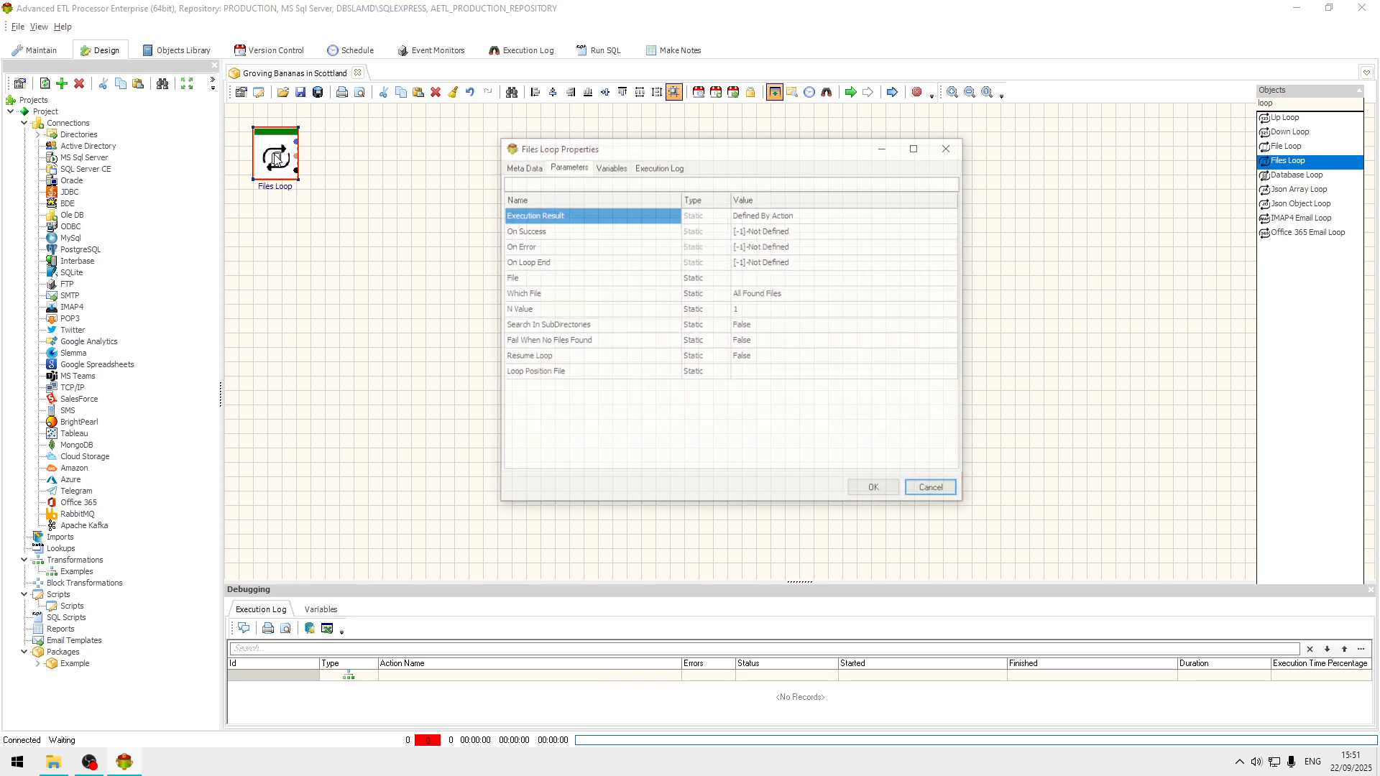
Set the Files Loop's File parameter to C:\Data\Majestic Farm\*.xlsx.
double_click(276, 156)
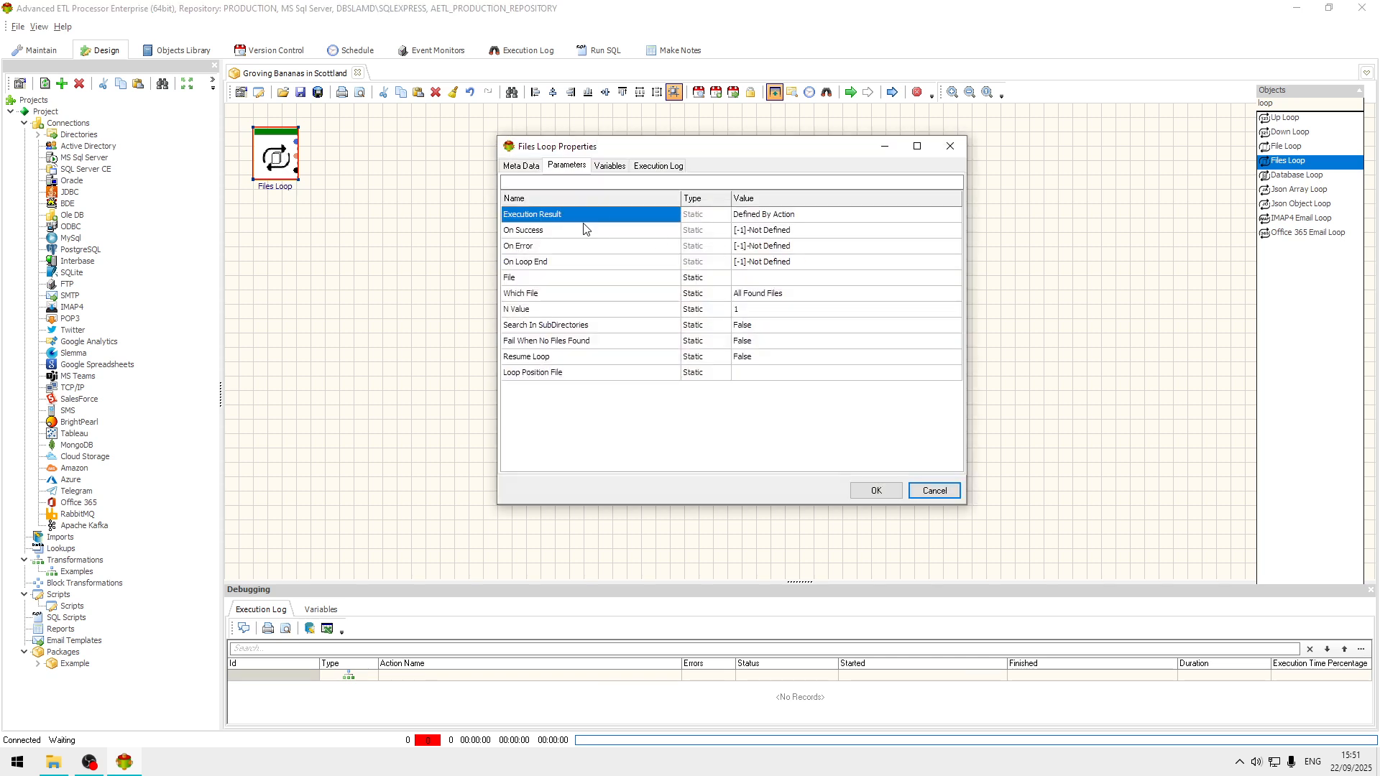
click(876, 278)
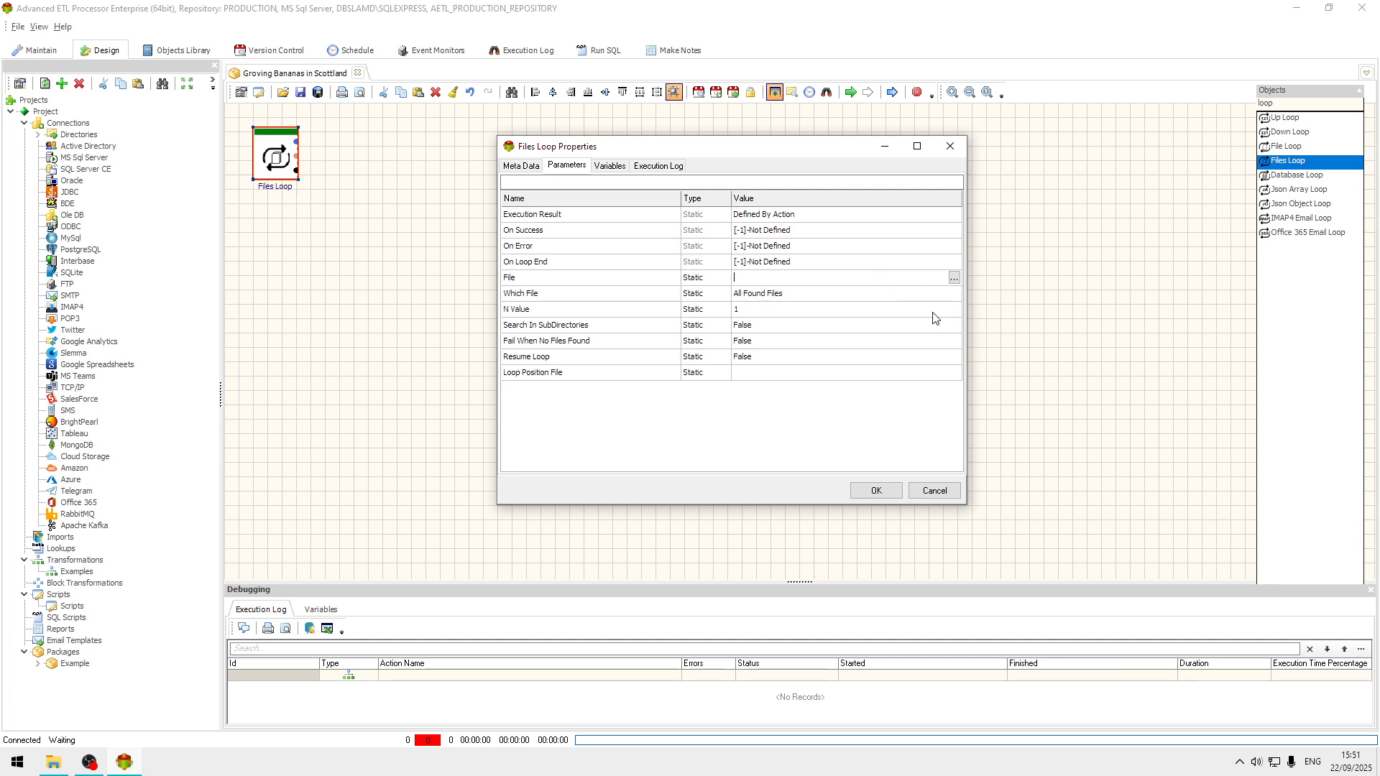
click(954, 278)
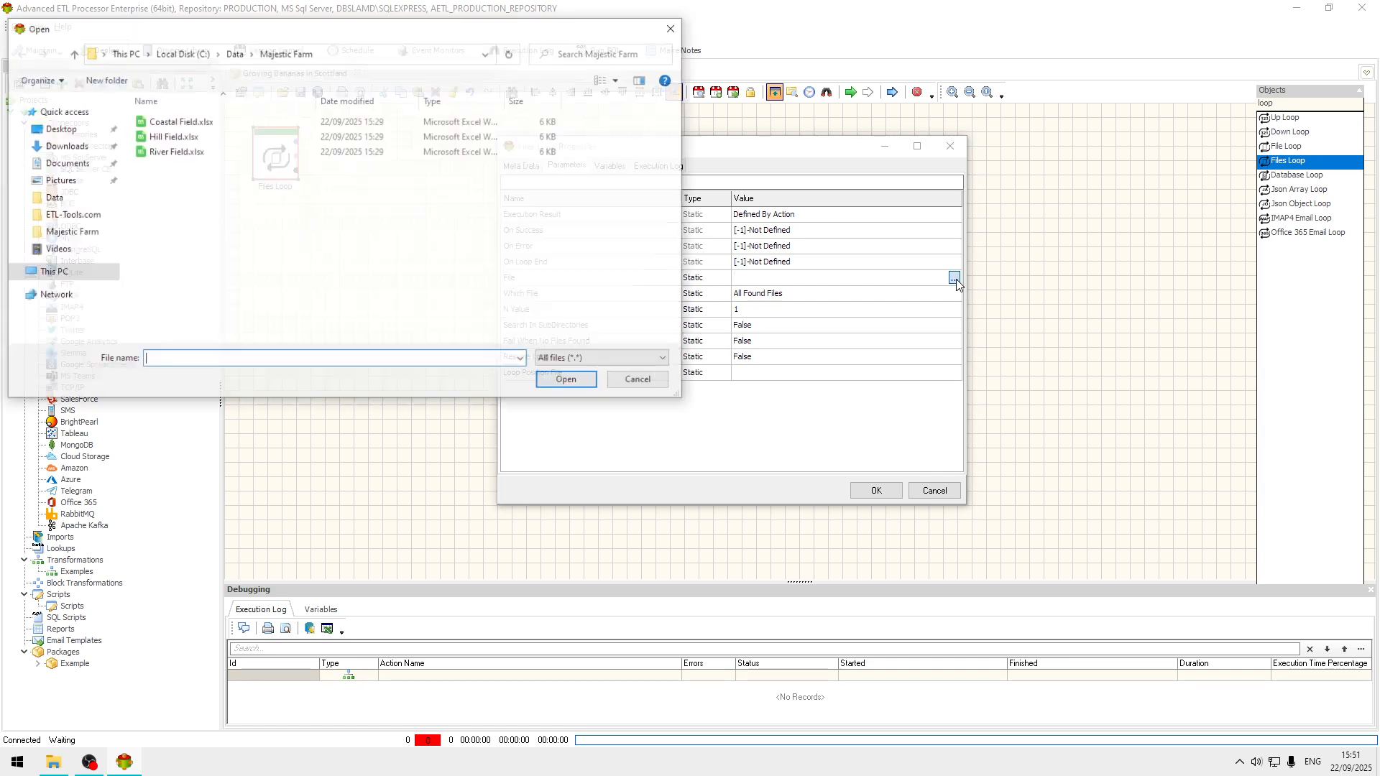
click(201, 121)
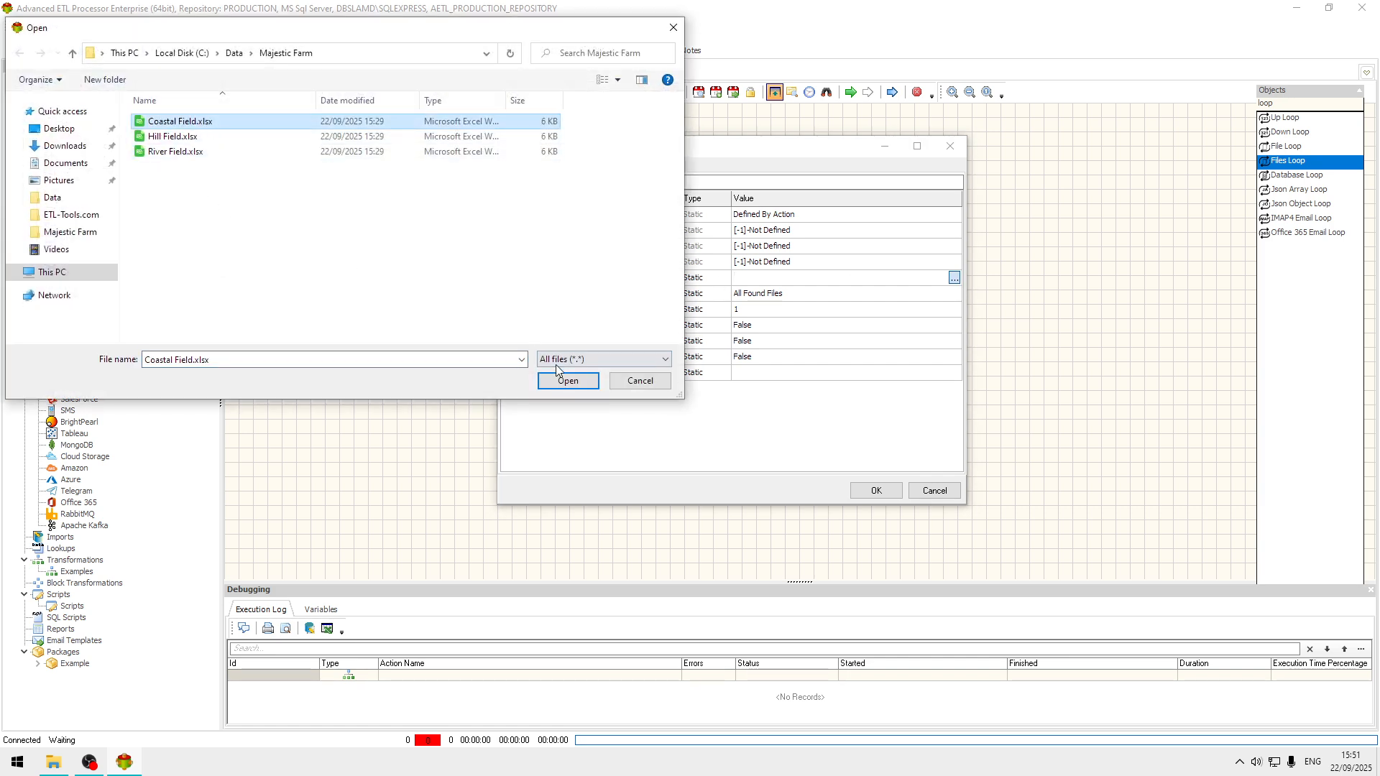
click(568, 380)
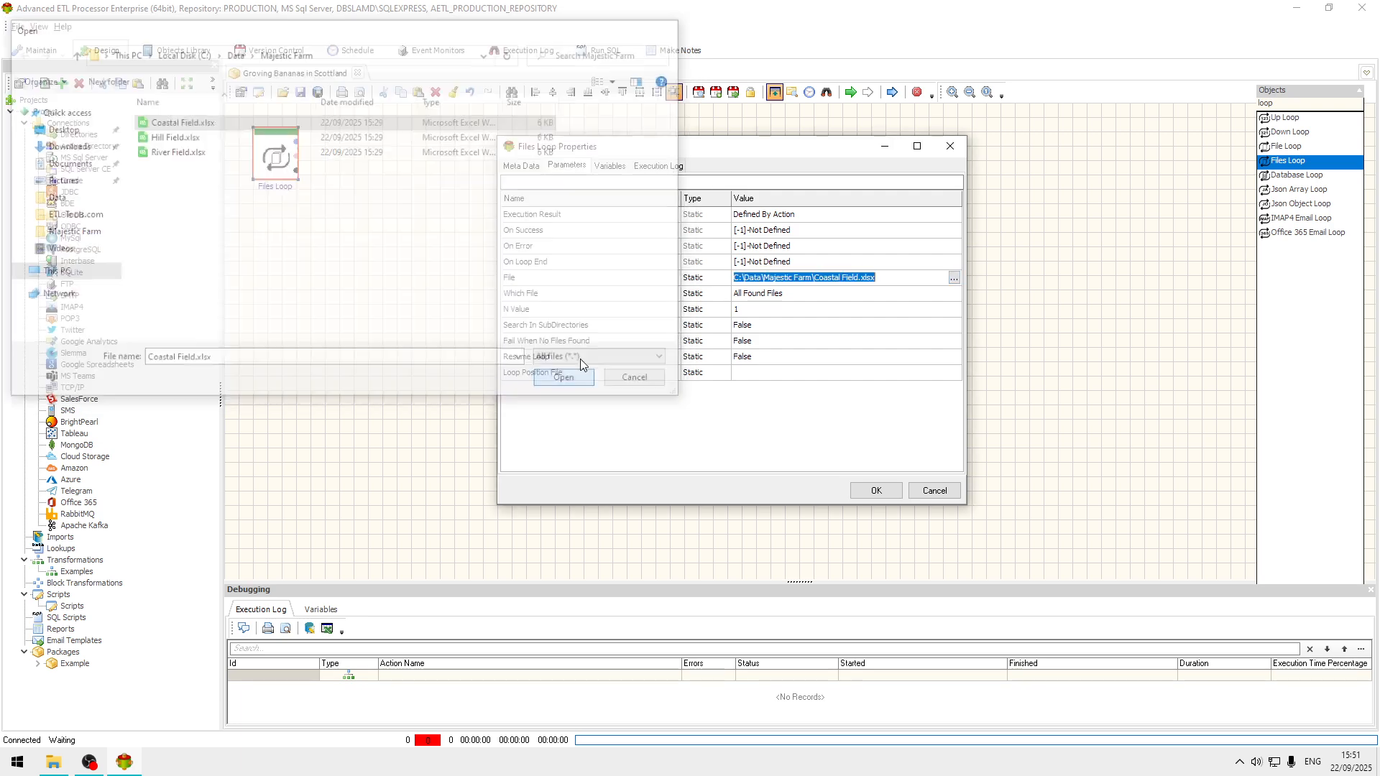
click(892, 284)
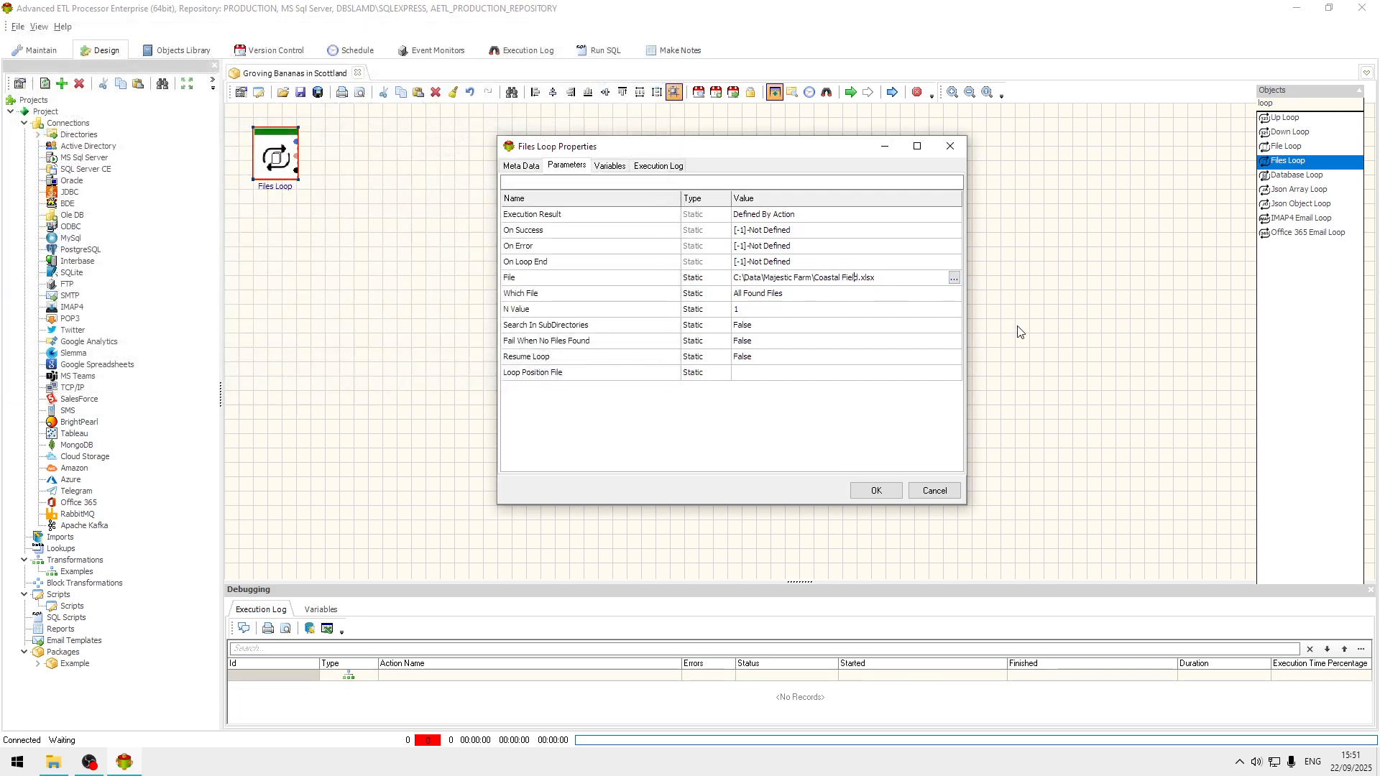
key(BackSpace)
key(BackSpace)
key(BackSpace)
key(BackSpace)
key(BackSpace)
key(BackSpace)
key(BackSpace)
key(BackSpace)
key(BackSpace)
key(BackSpace)
key(BackSpace)
key(BackSpace)
key(BackSpace)
text(*)
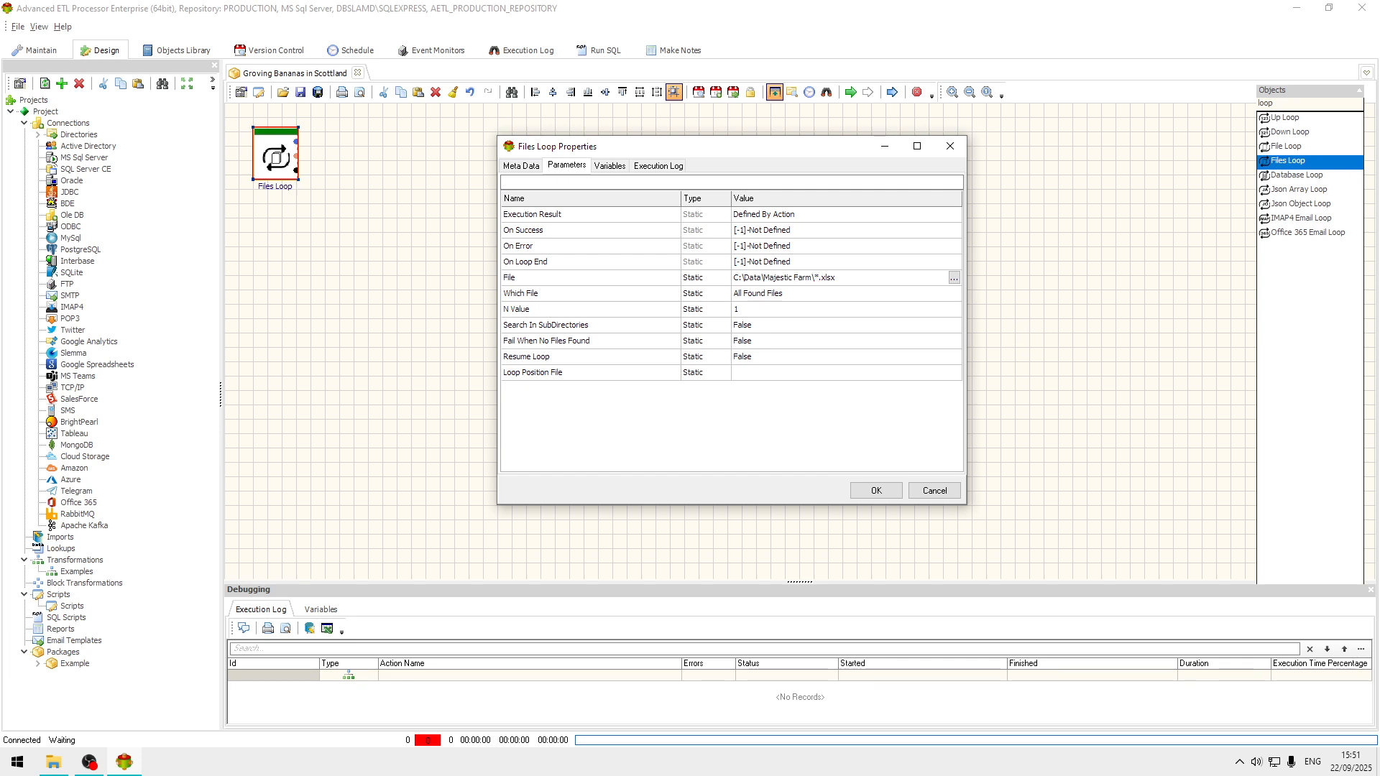
Edit the variable name of the Files Loop's Loop Value, entering File in it, and confirm the loop properties.
click(610, 165)
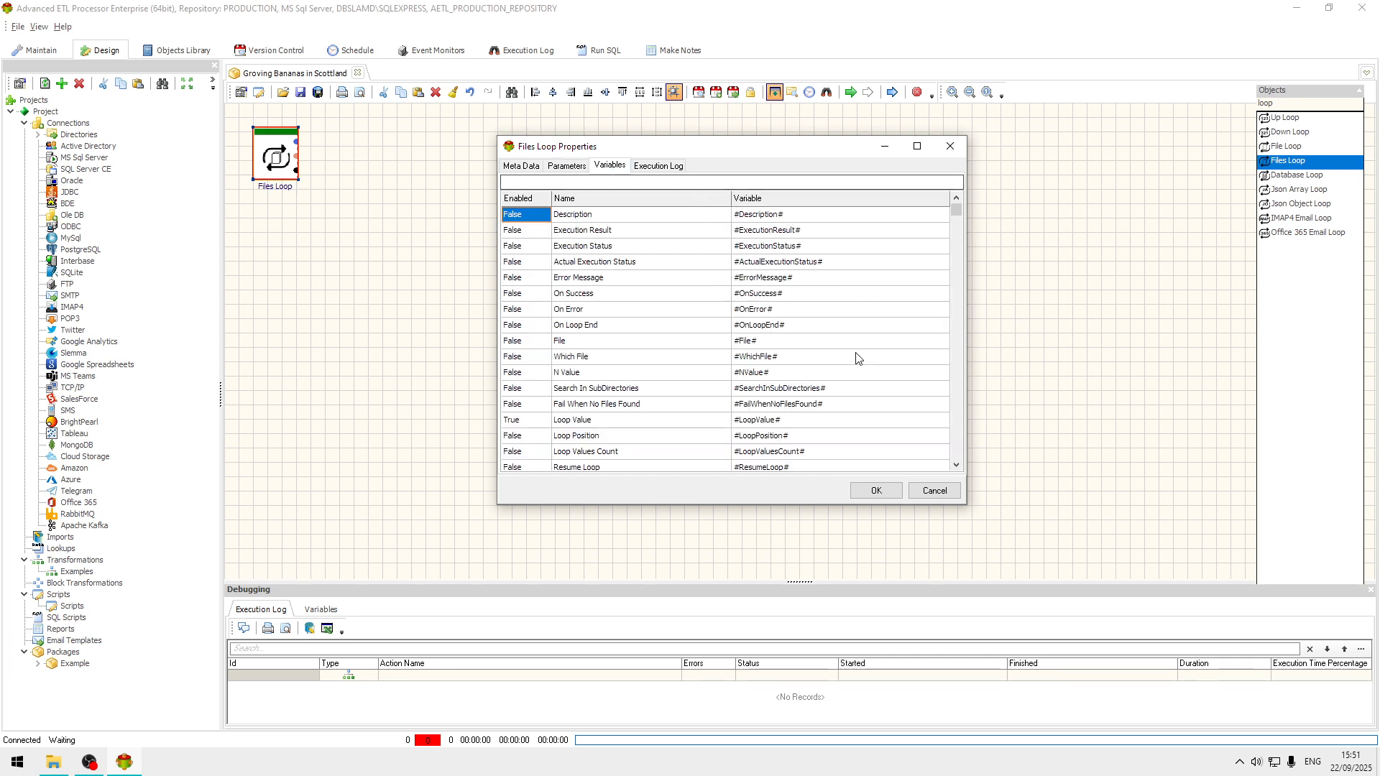
scroll(923, 379, down, 3)
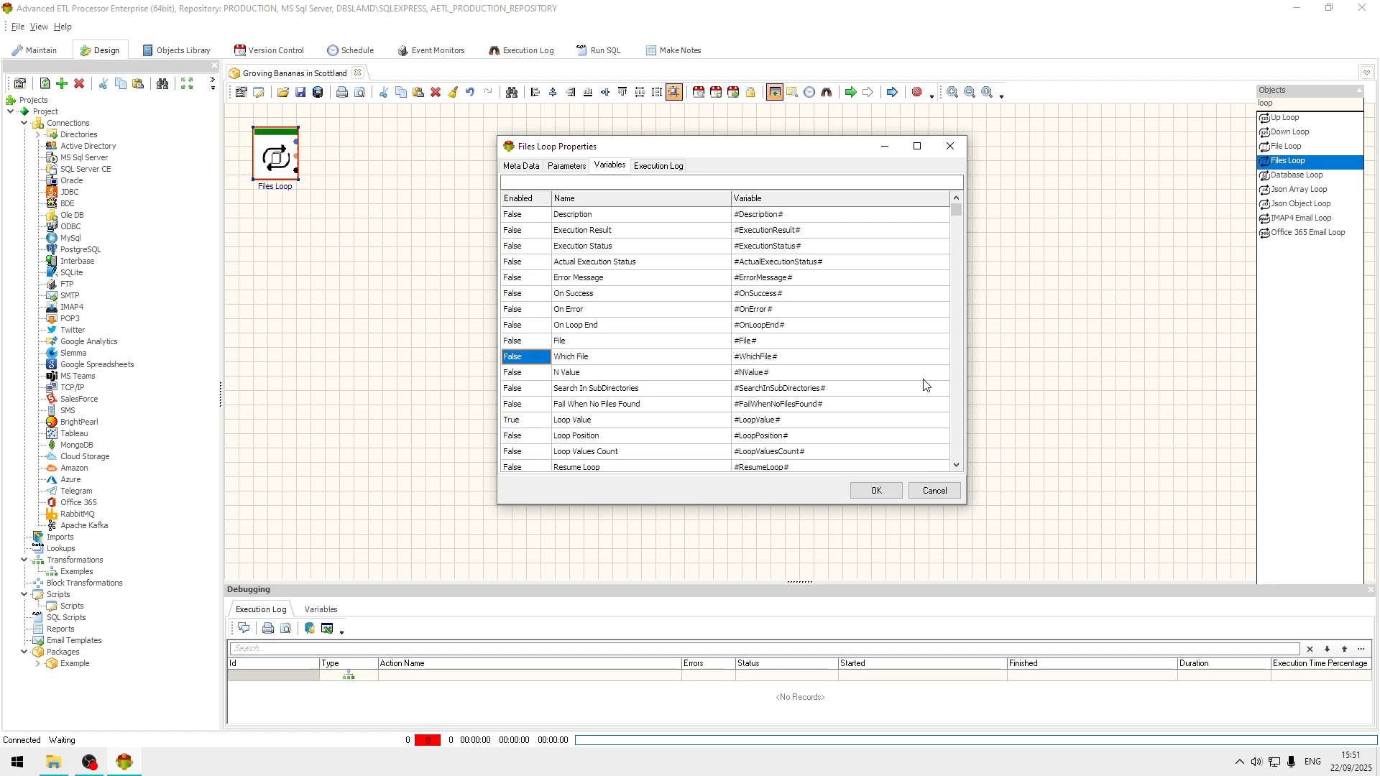
scroll(926, 385, down, 3)
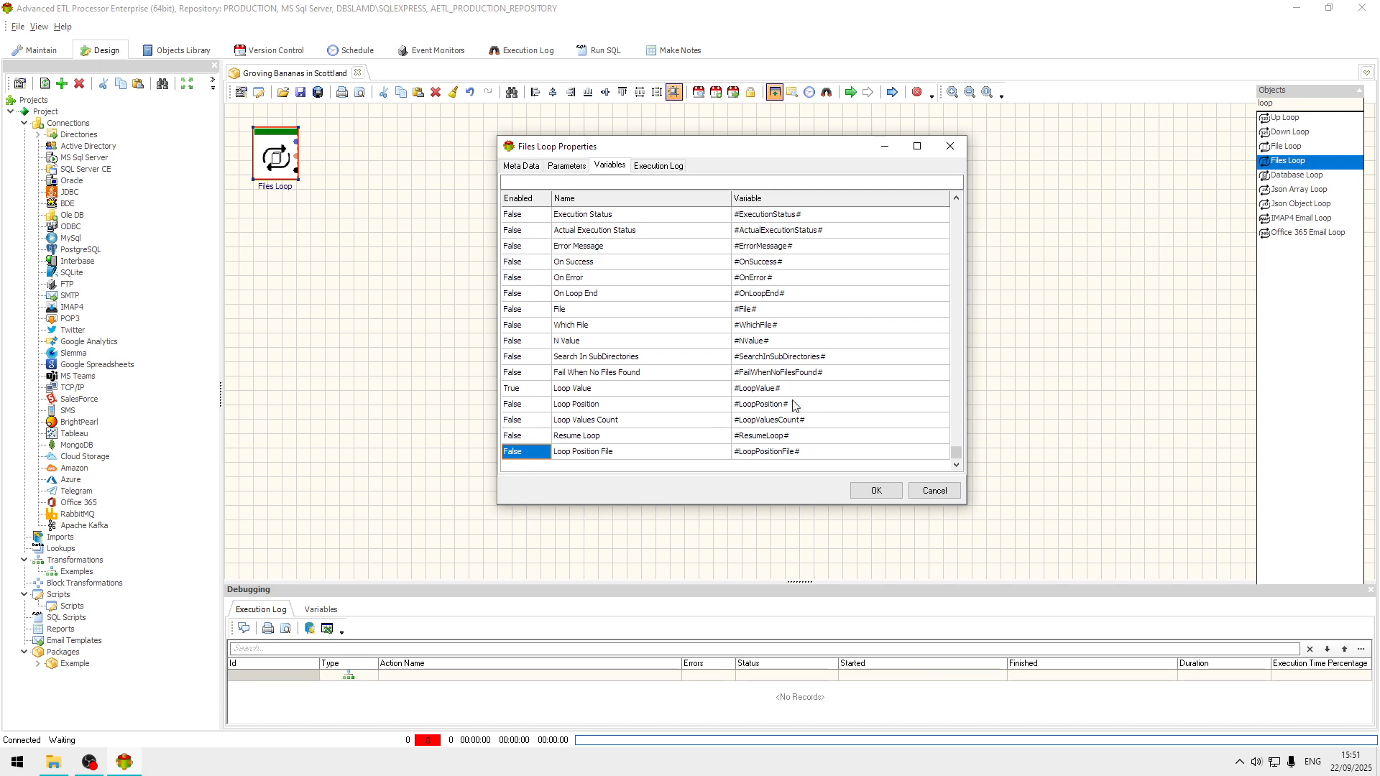
click(818, 389)
click(841, 396)
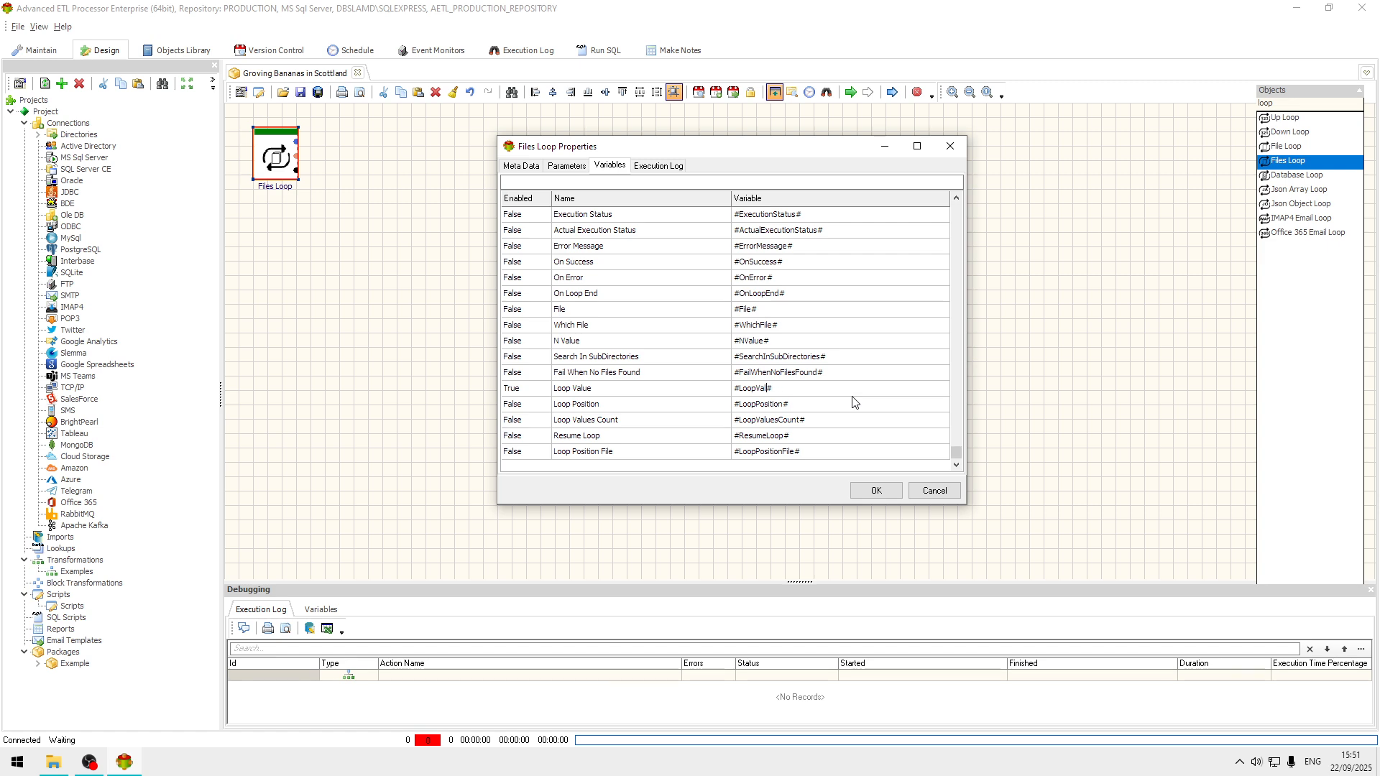
key(BackSpace)
key(BackSpace)
text(File)
key(shift+Home)
click(878, 490)
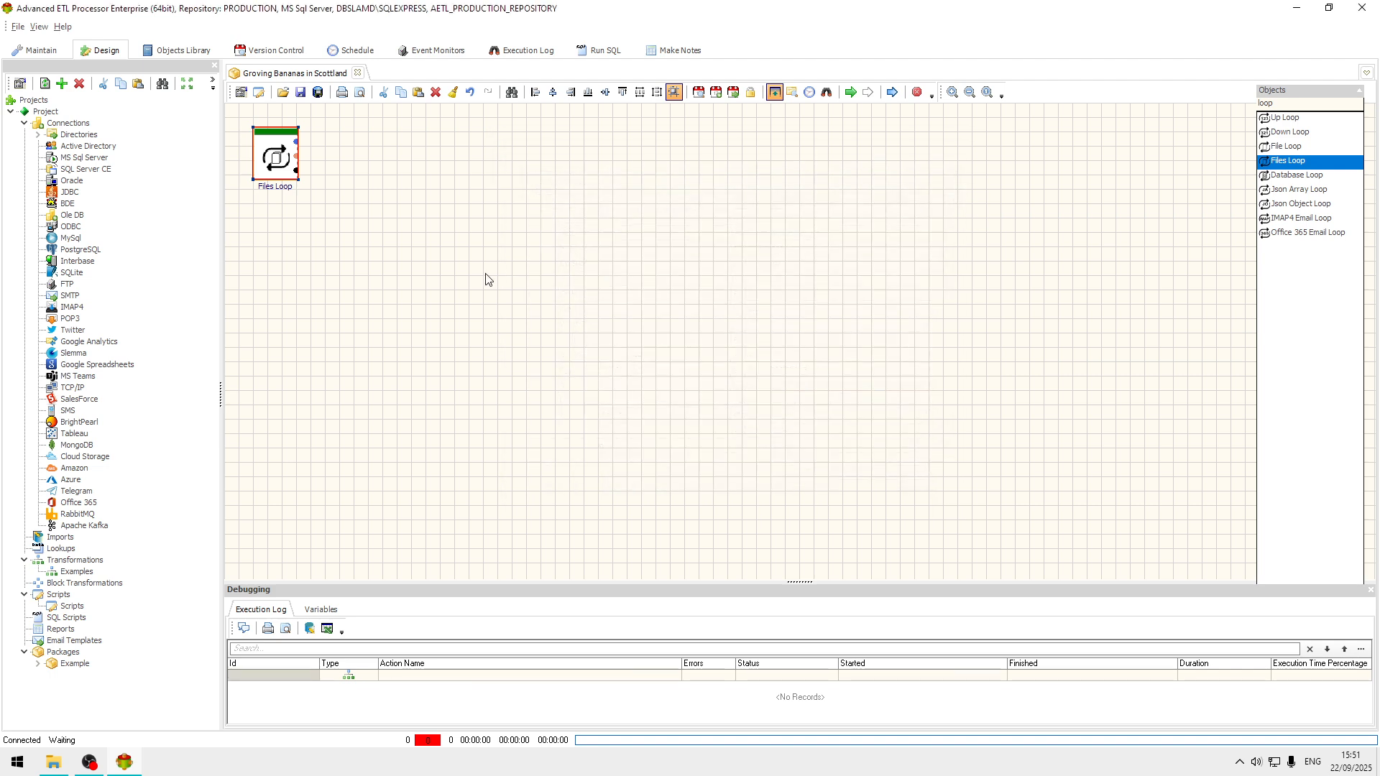
Find the Show Message object and place it on the canvas beside the Files Loop.
click(1341, 105)
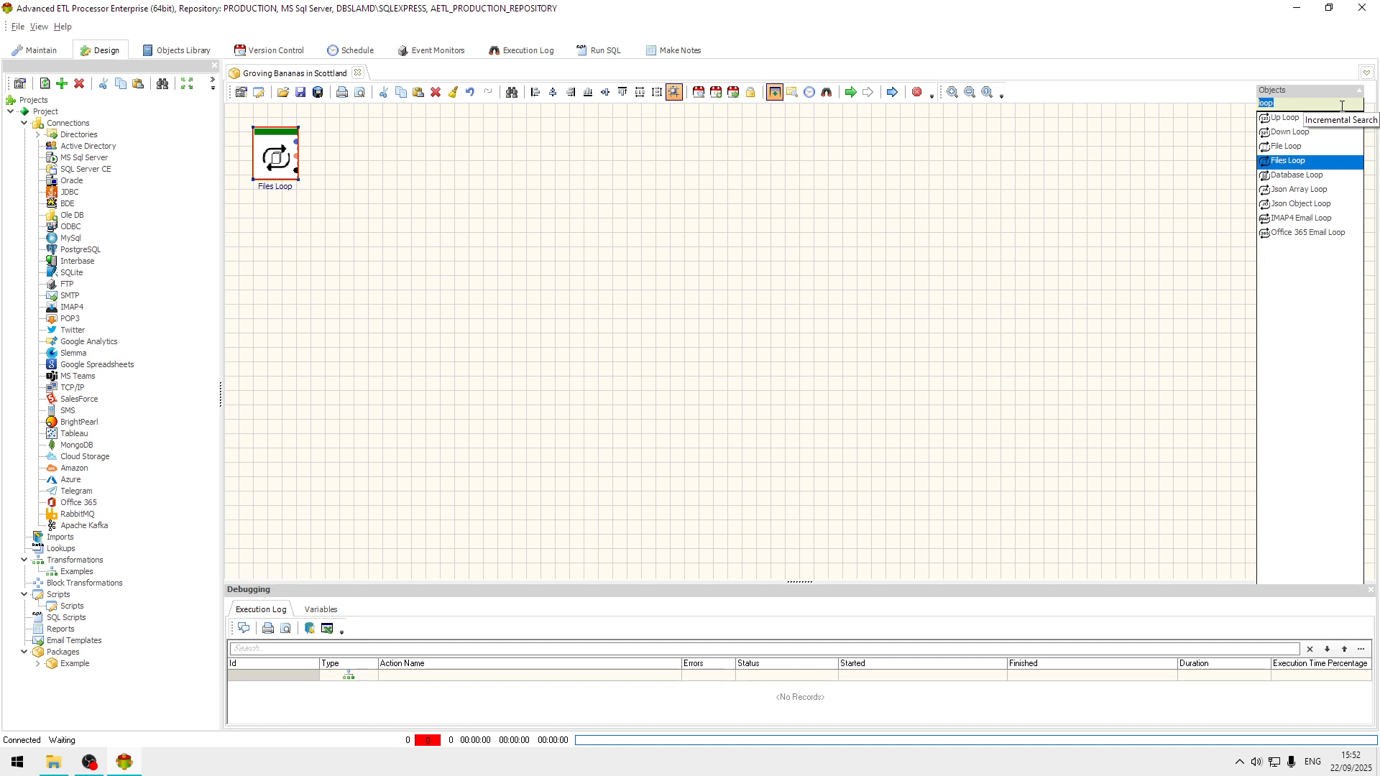
text(show)
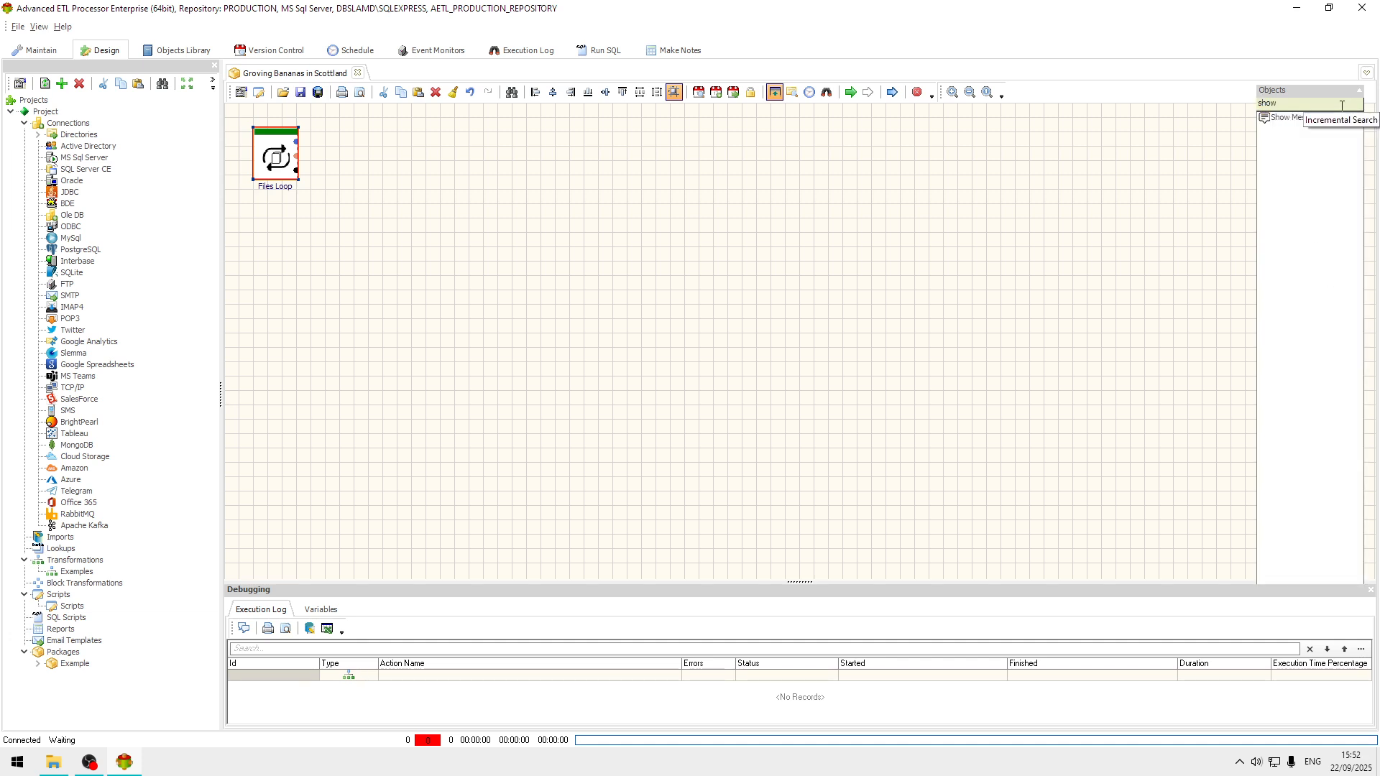
drag(1323, 119, 823, 131)
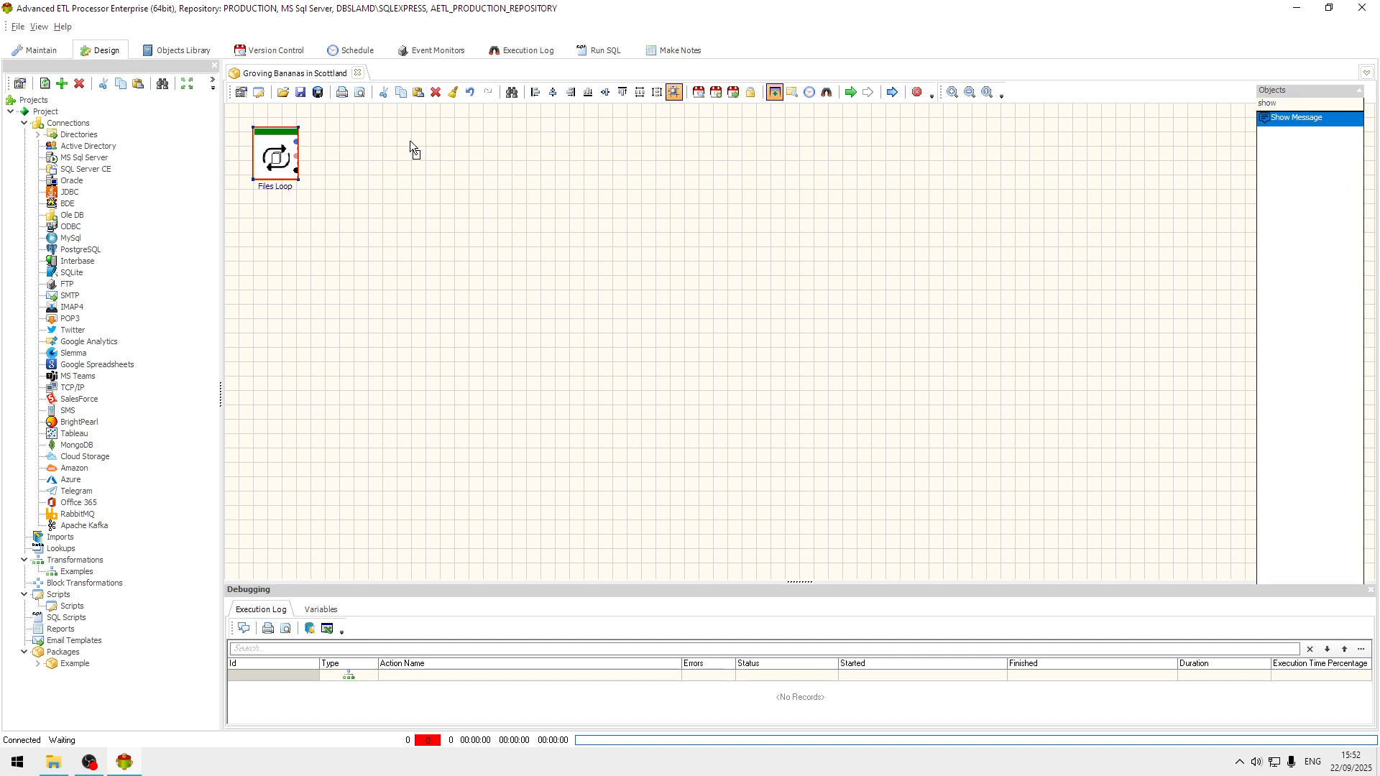
drag(410, 140, 411, 142)
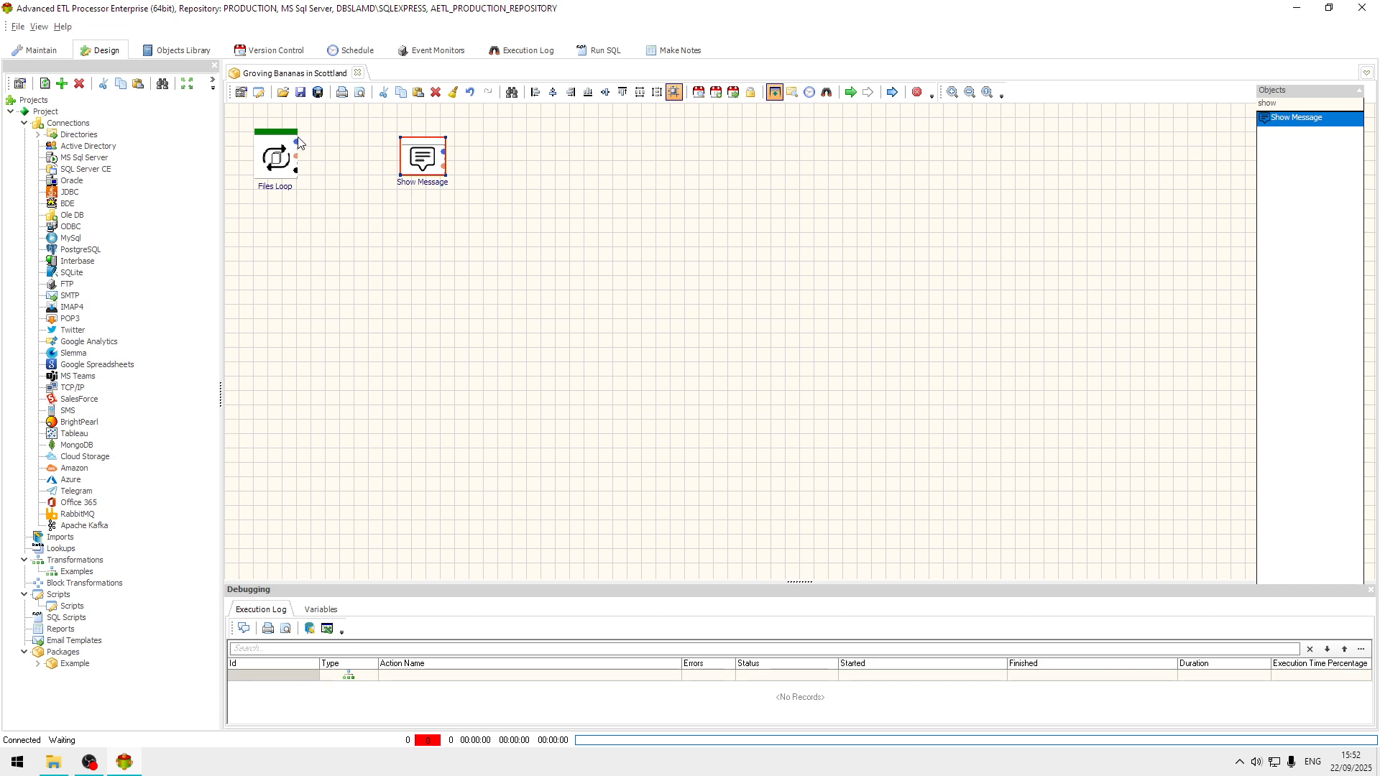
Connect the Files Loop to Show Message, and set its Replace Variables to True and its Message to #File#.
drag(298, 137, 421, 162)
double_click(422, 161)
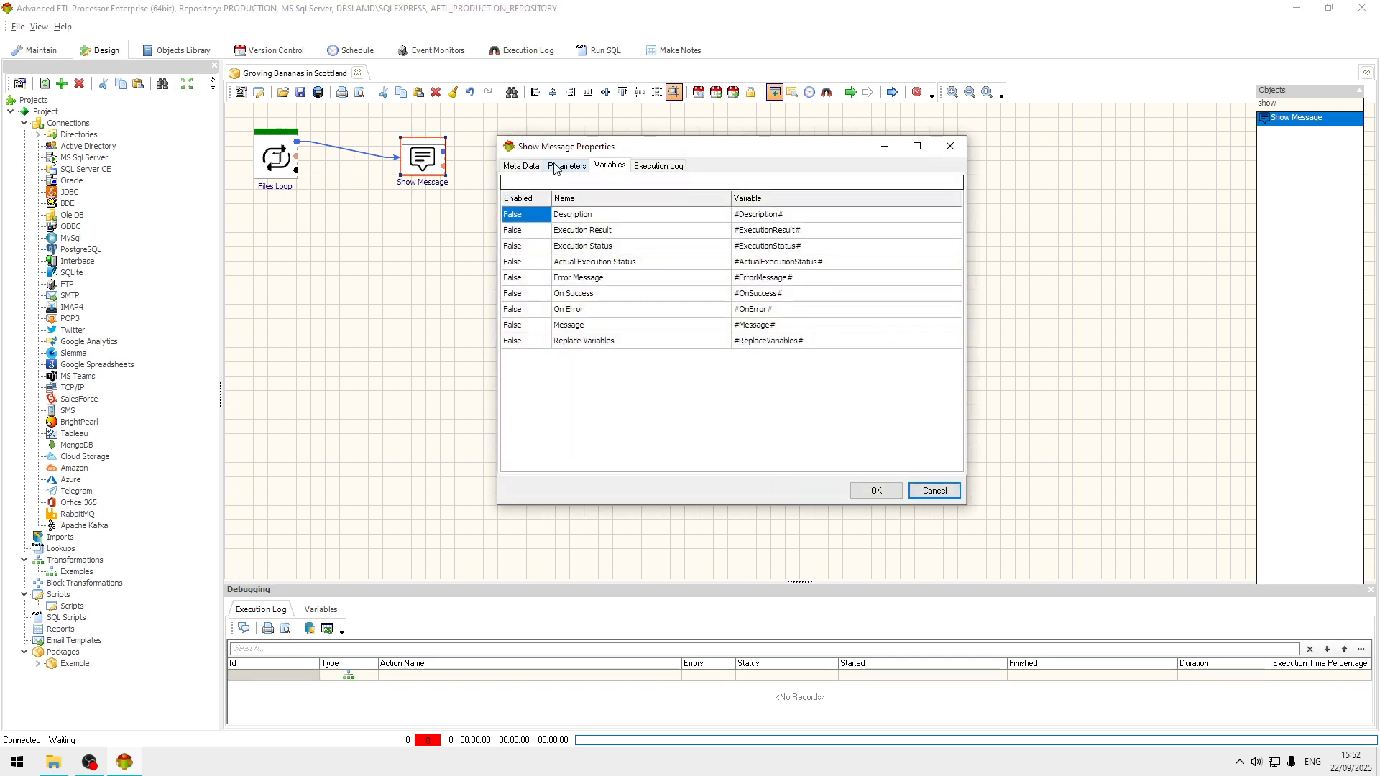
click(554, 167)
click(774, 278)
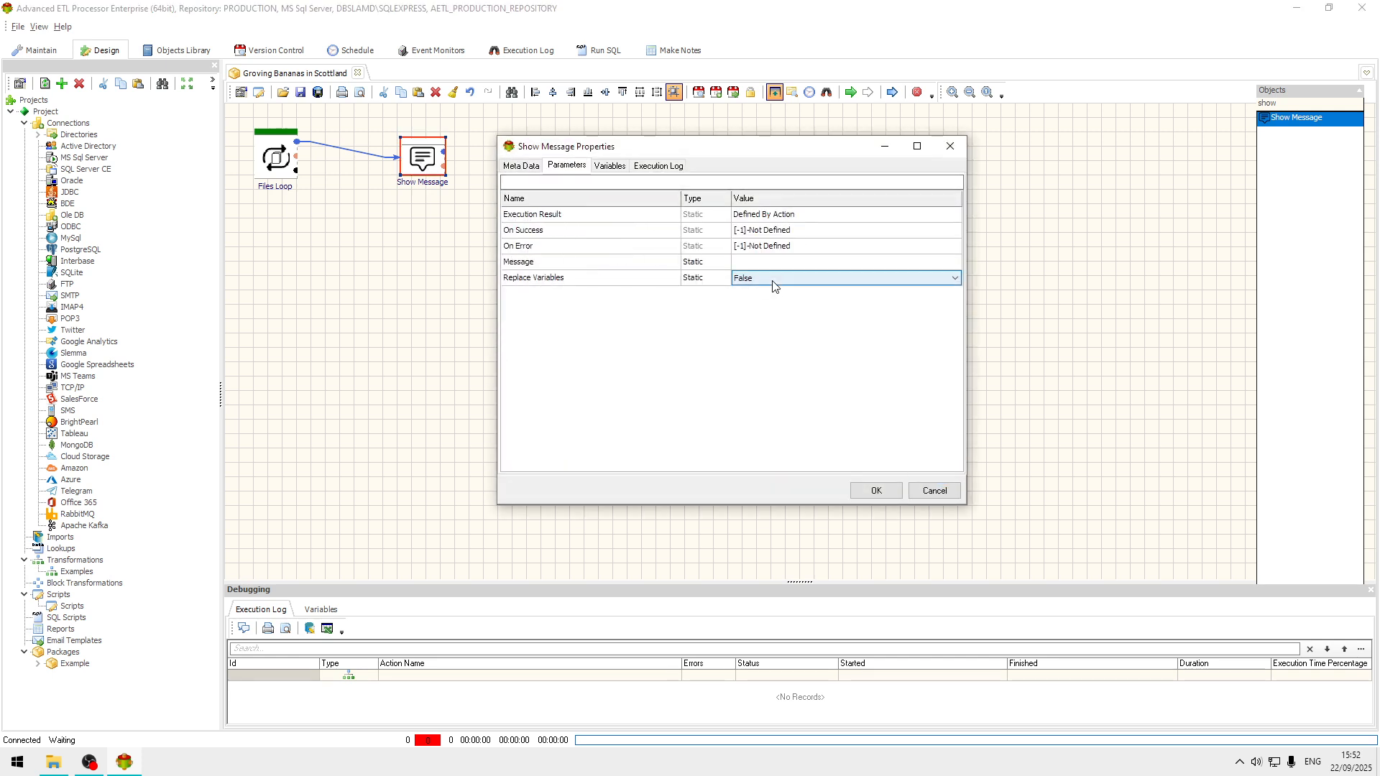
click(773, 285)
click(774, 292)
click(760, 264)
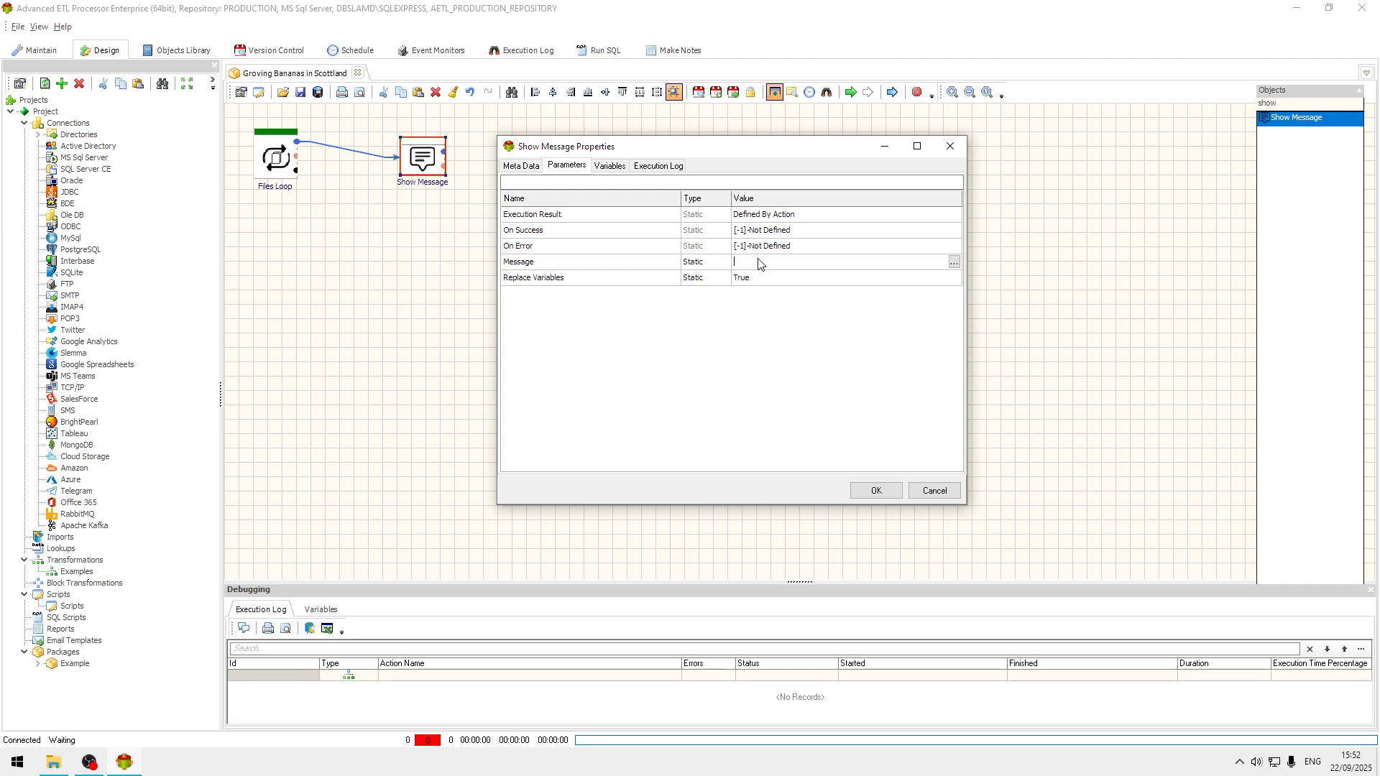
text(#File#)
click(795, 282)
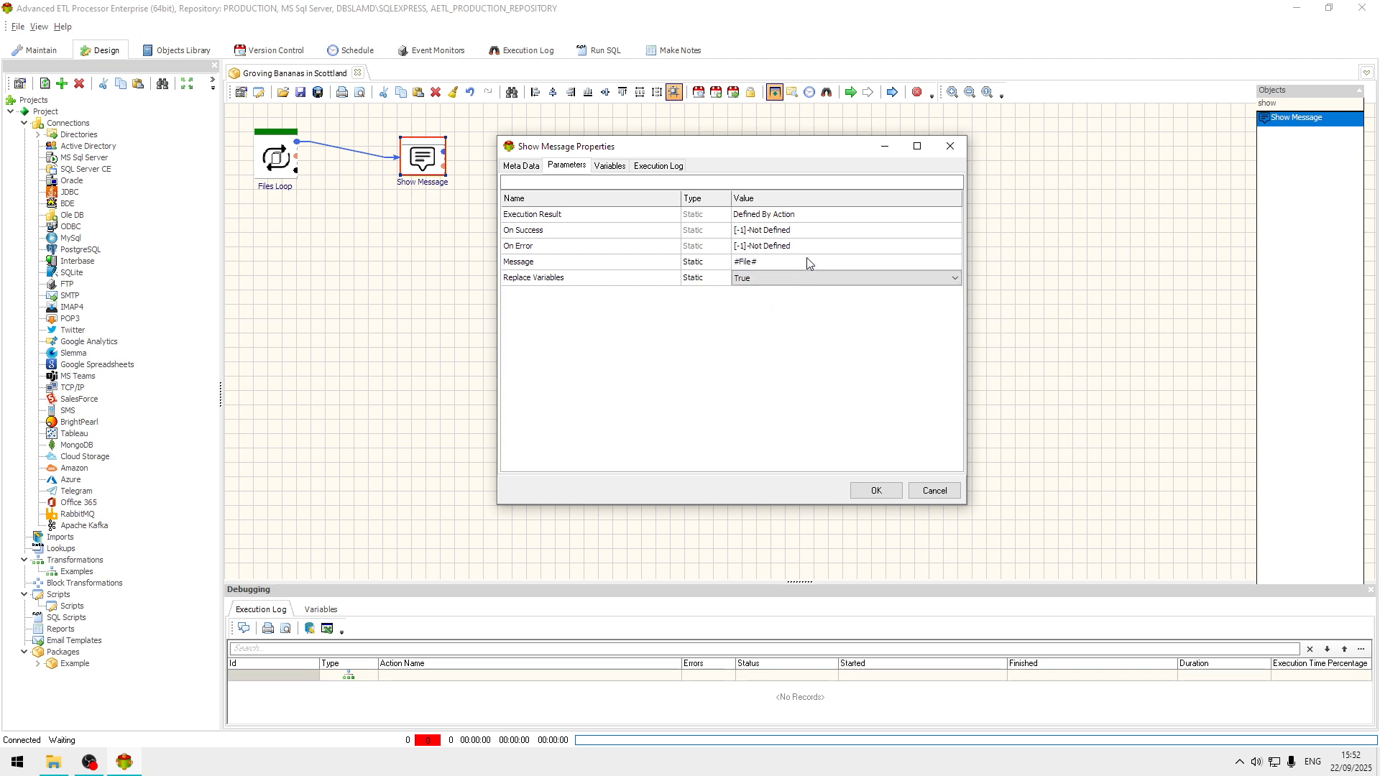
Copy the #File# message value, change the Message parameter's type to Variable, and confirm the Show Message properties.
click(807, 262)
key(ctrl+c)
click(722, 263)
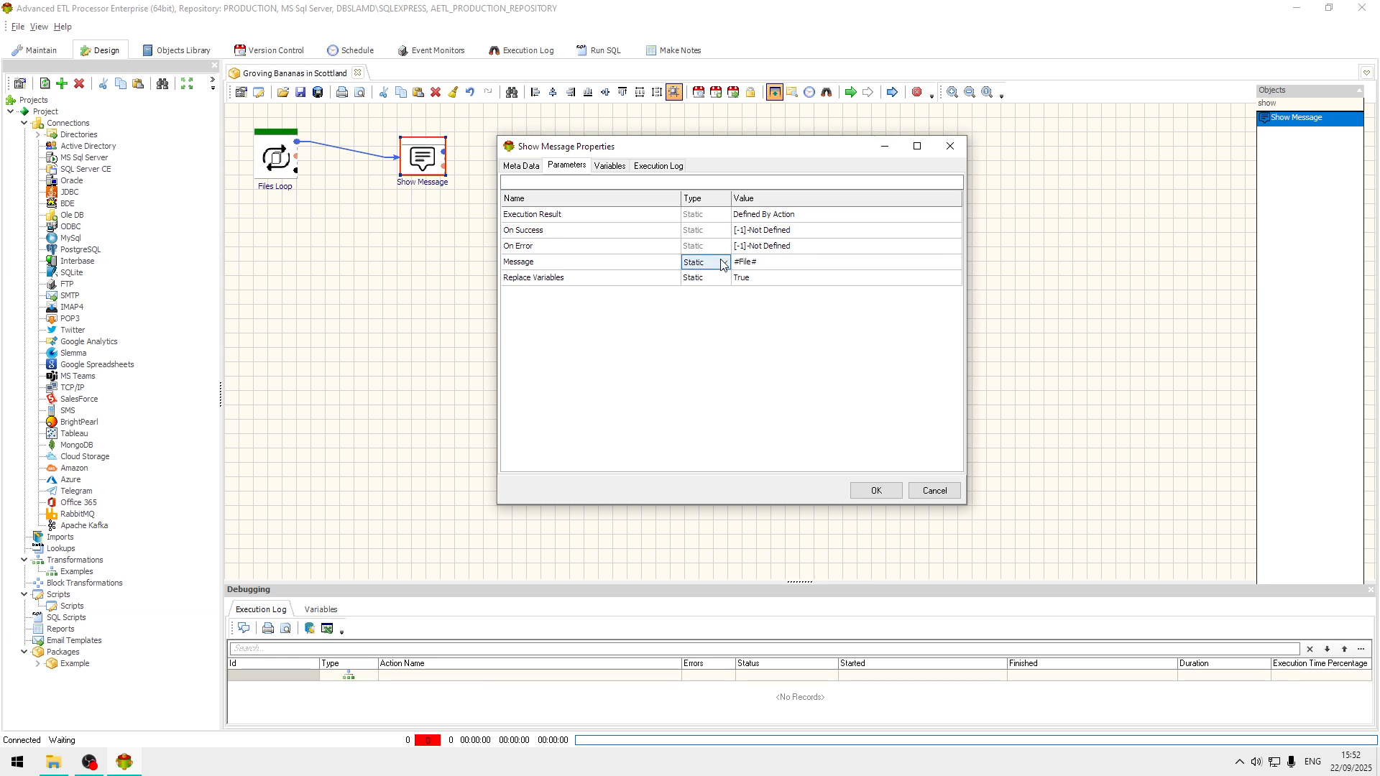
click(723, 263)
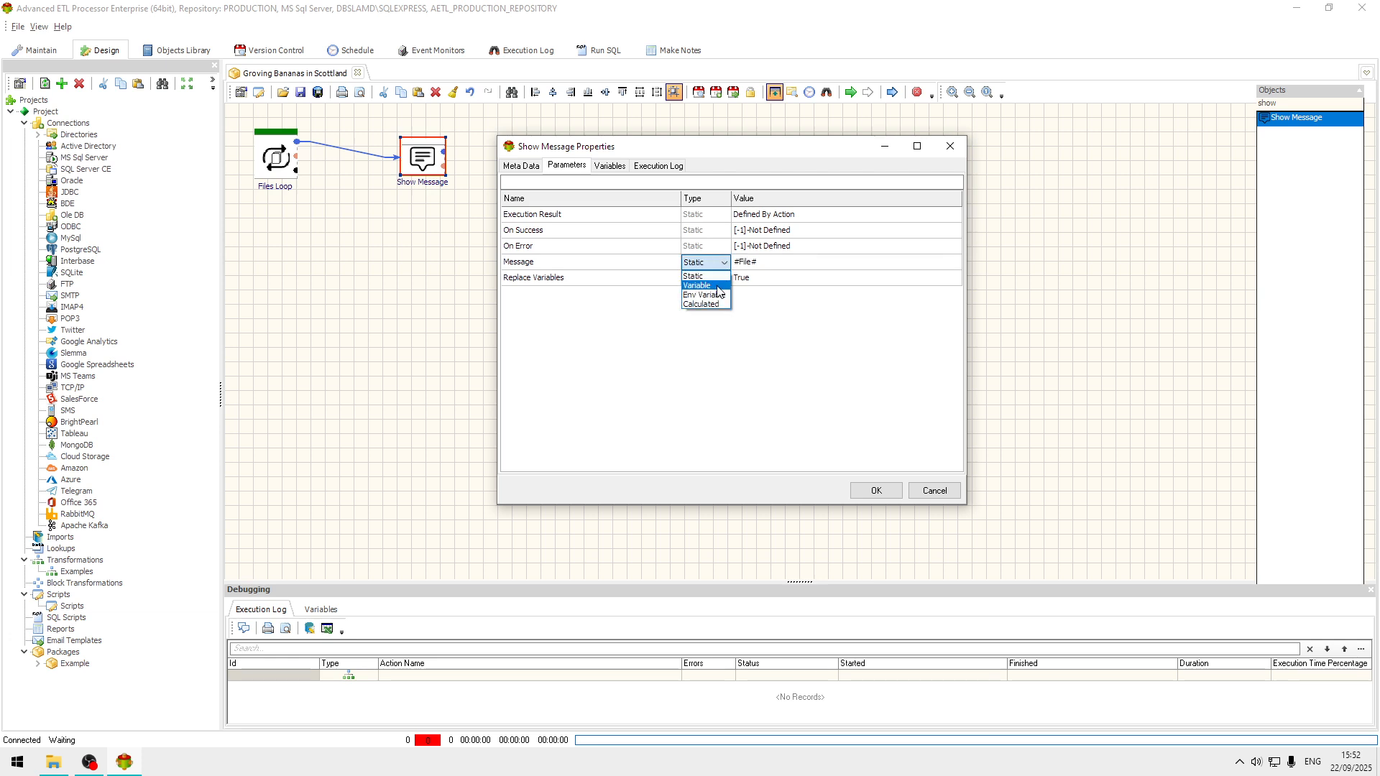
click(721, 291)
click(881, 494)
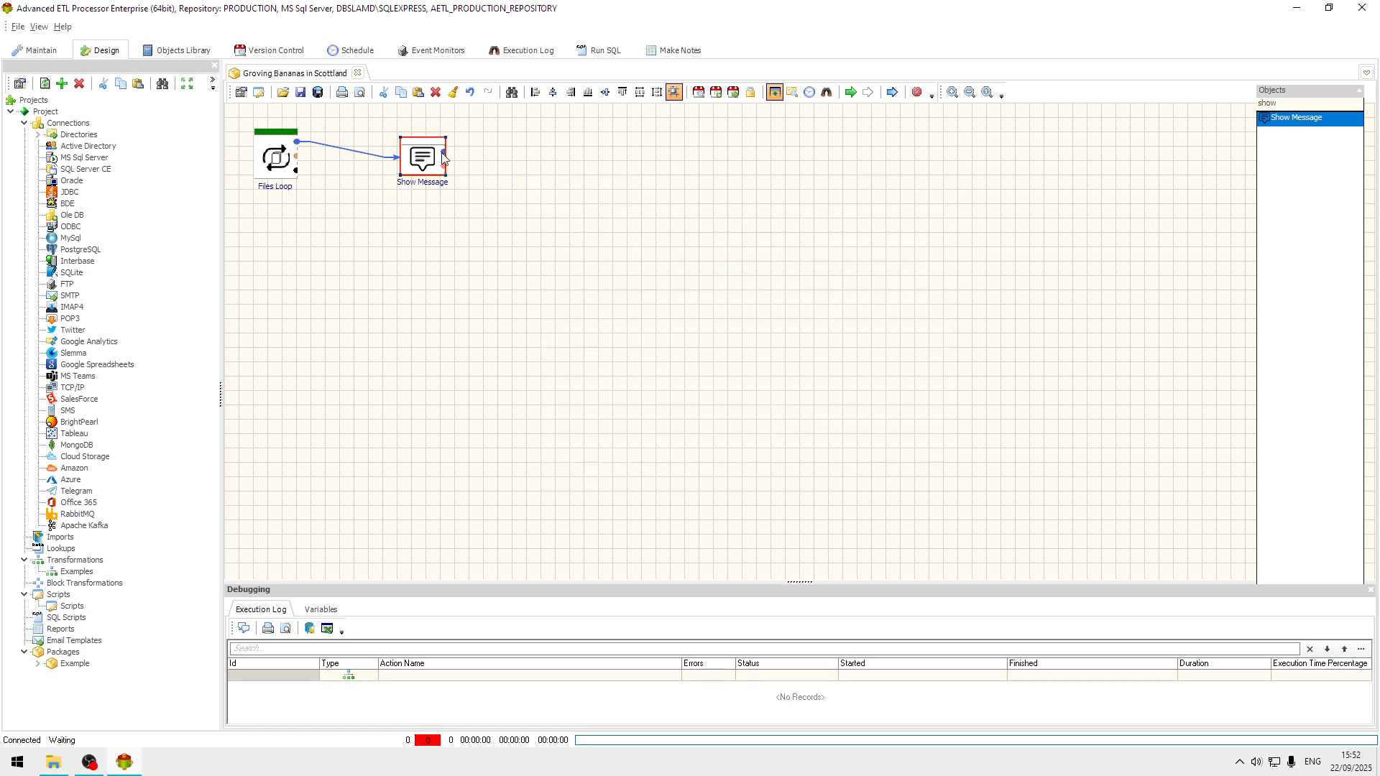
Link Show Message back to the Files Loop and run the package, acknowledging the message for each file.
drag(443, 152, 264, 159)
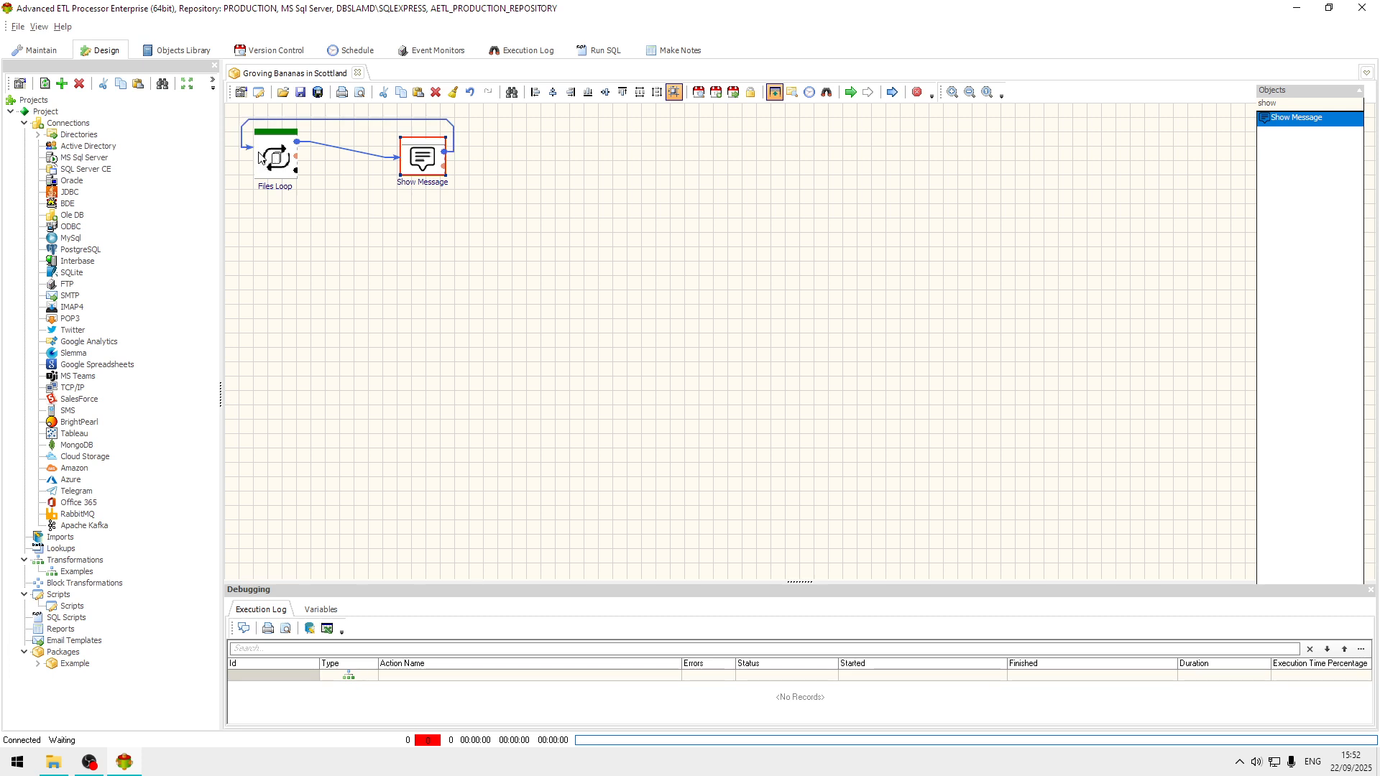
click(852, 92)
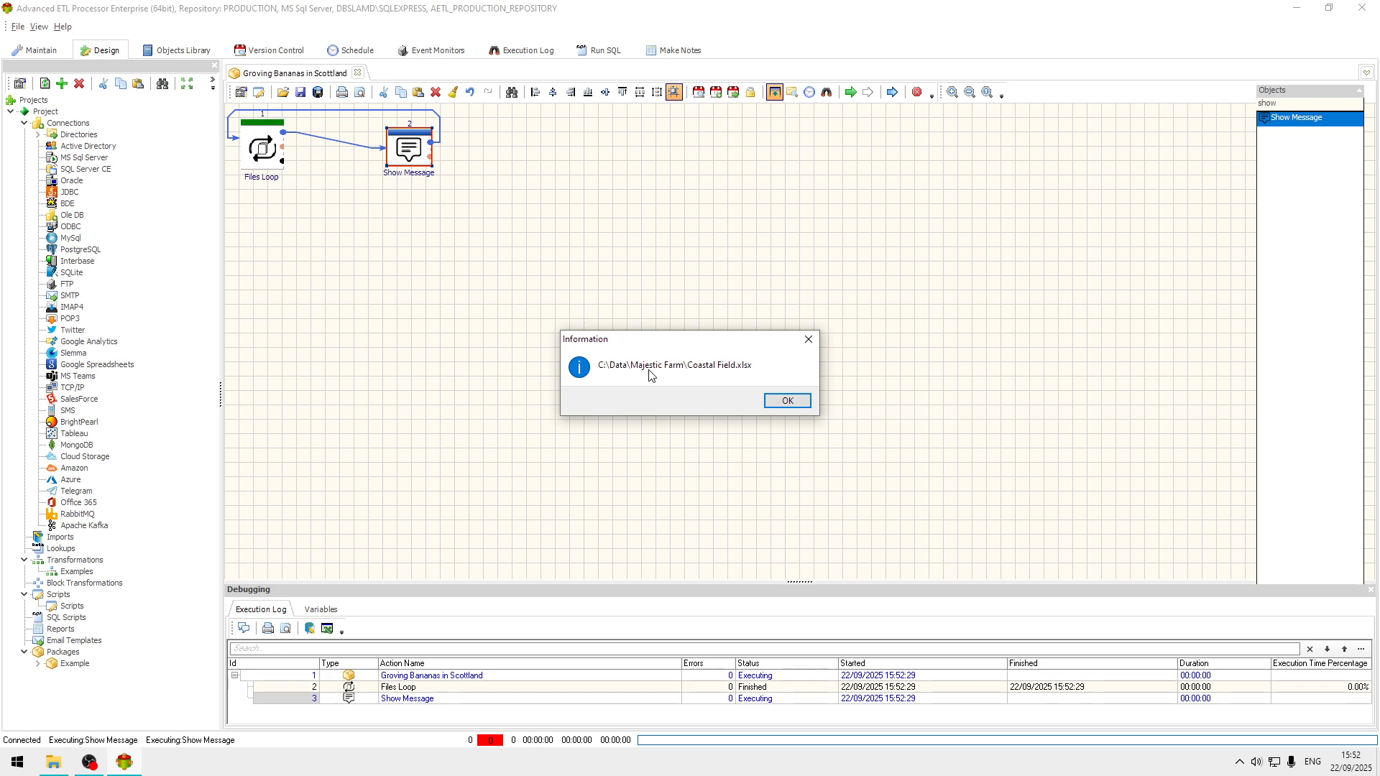
click(786, 403)
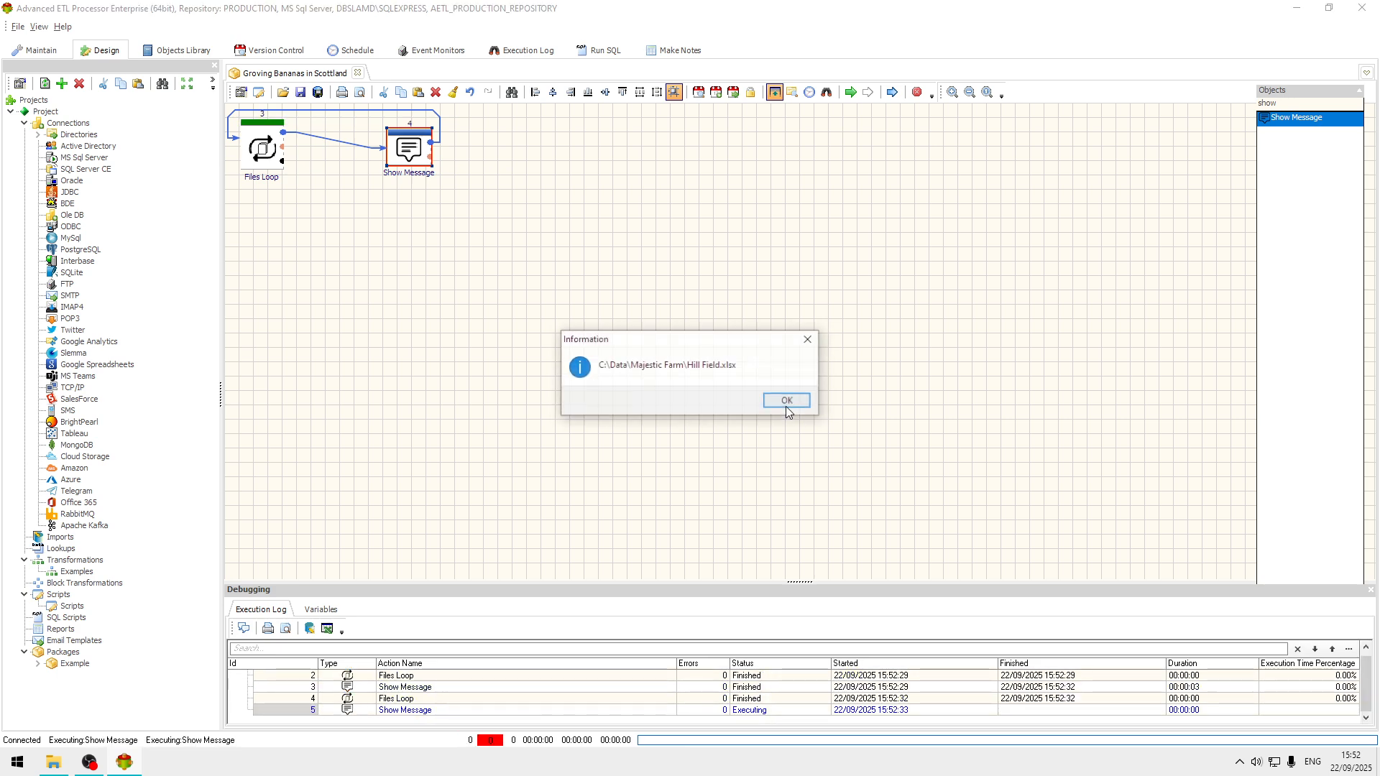
click(787, 401)
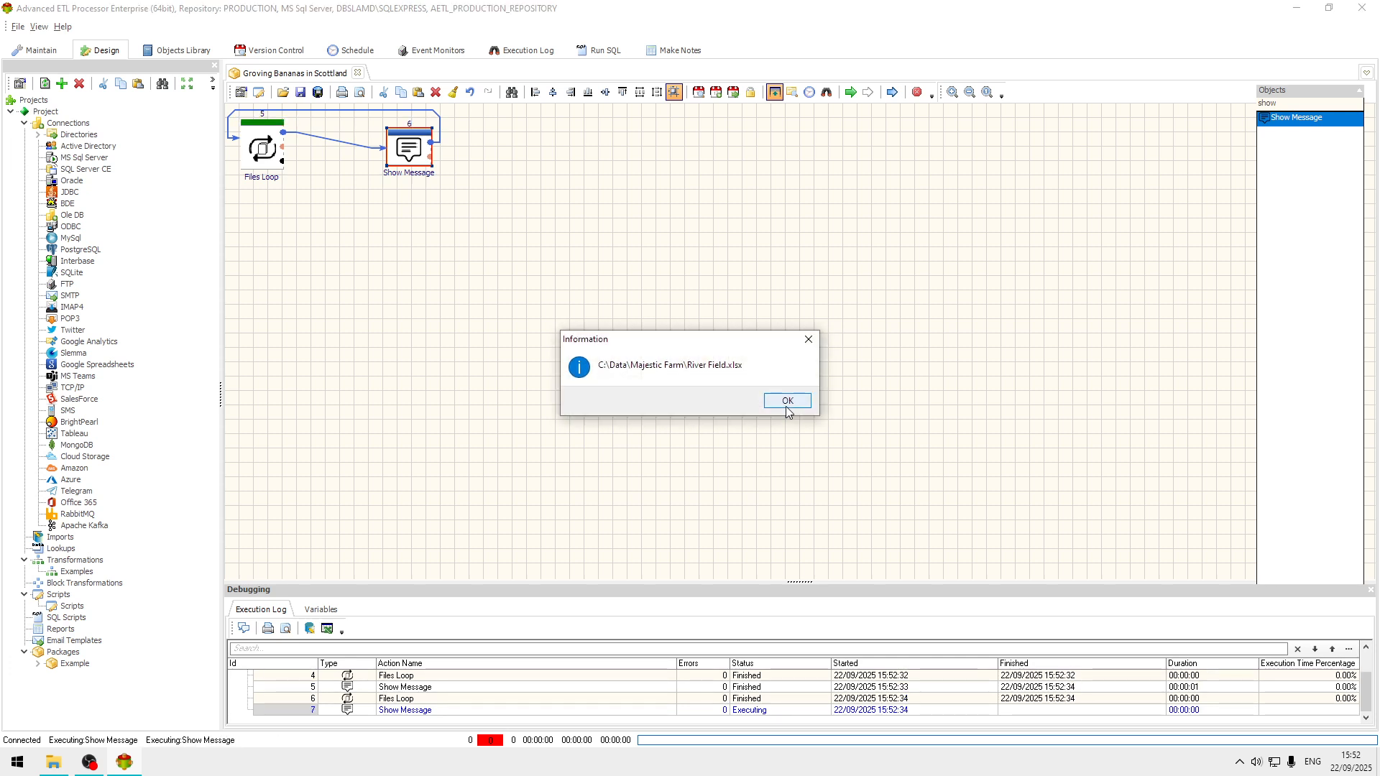
click(788, 403)
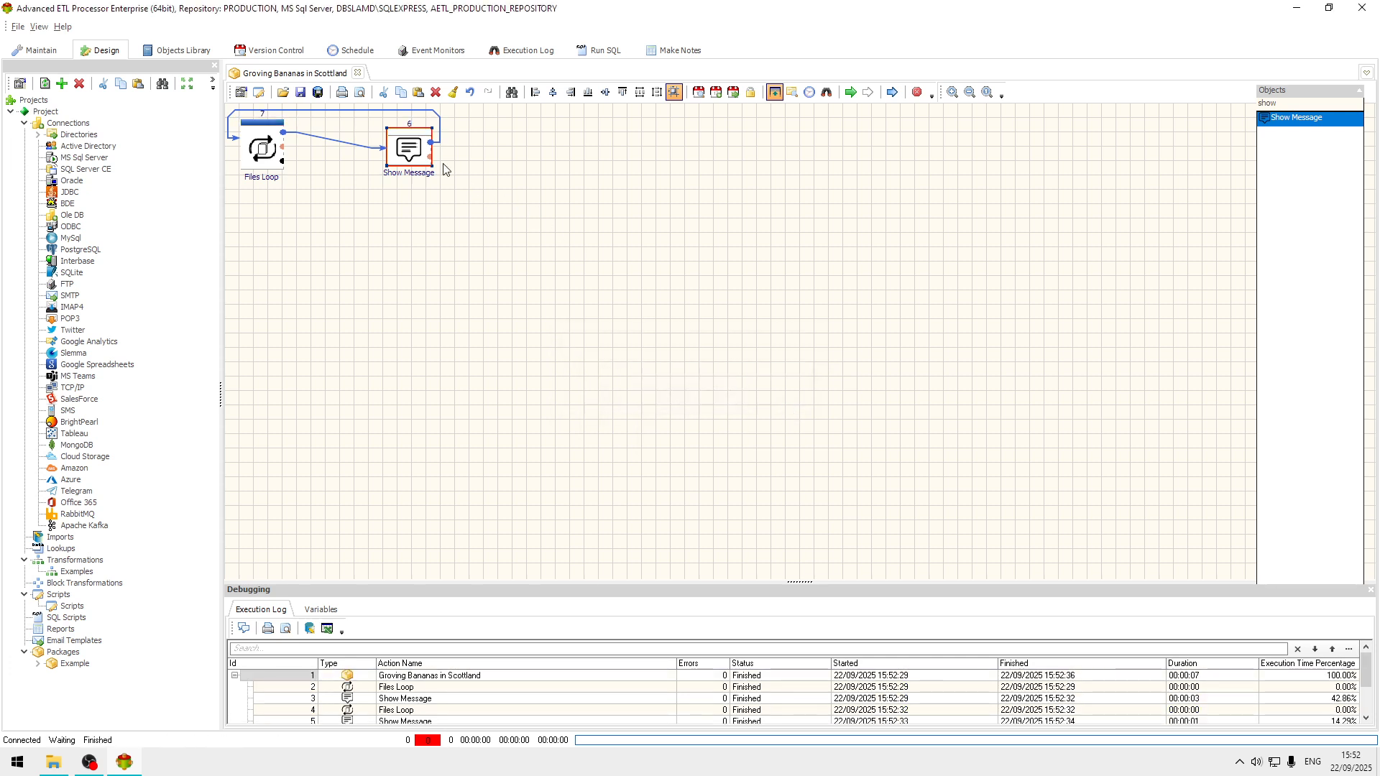
Replace Show Message with an Add Sheet object placed beside the Files Loop and connected from it.
drag(415, 153, 441, 175)
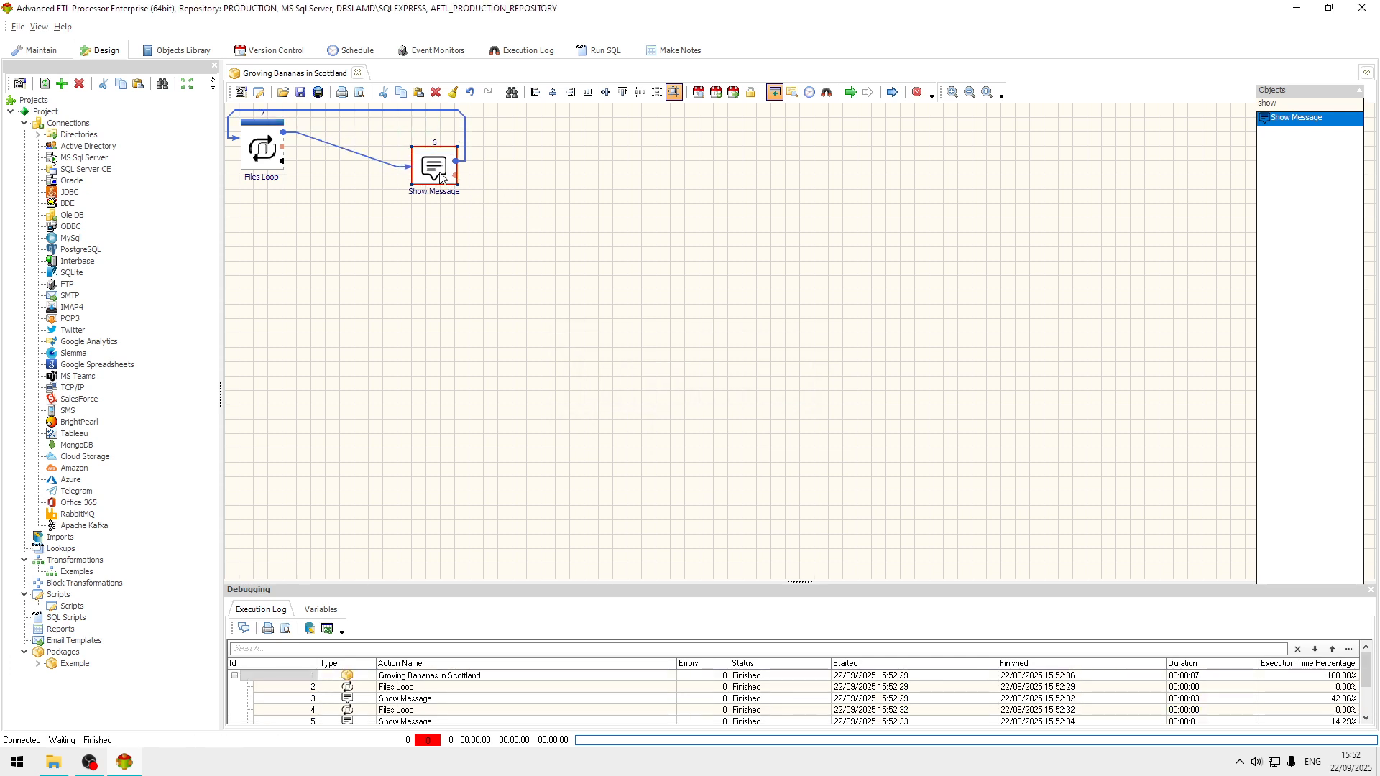
key(Delete)
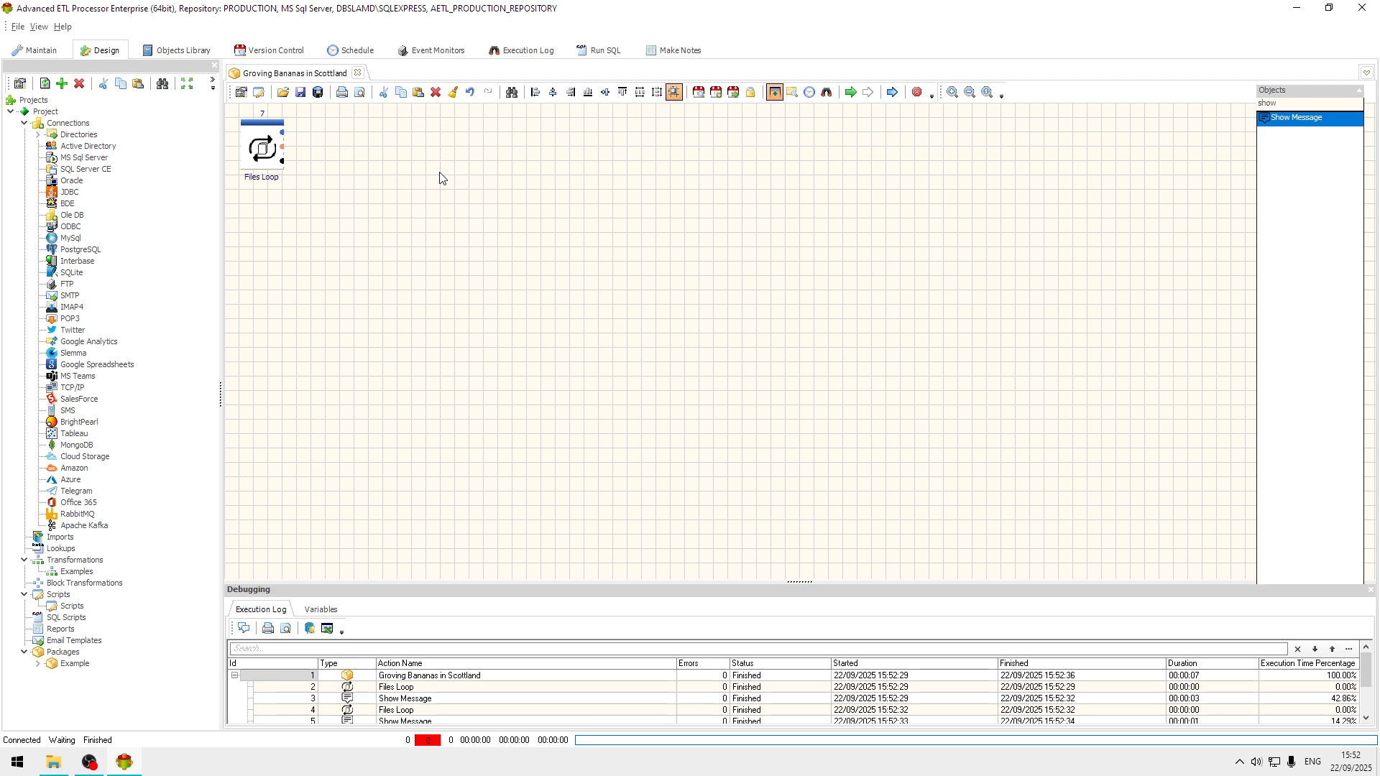
double_click(1312, 106)
click(1312, 106)
double_click(1312, 106)
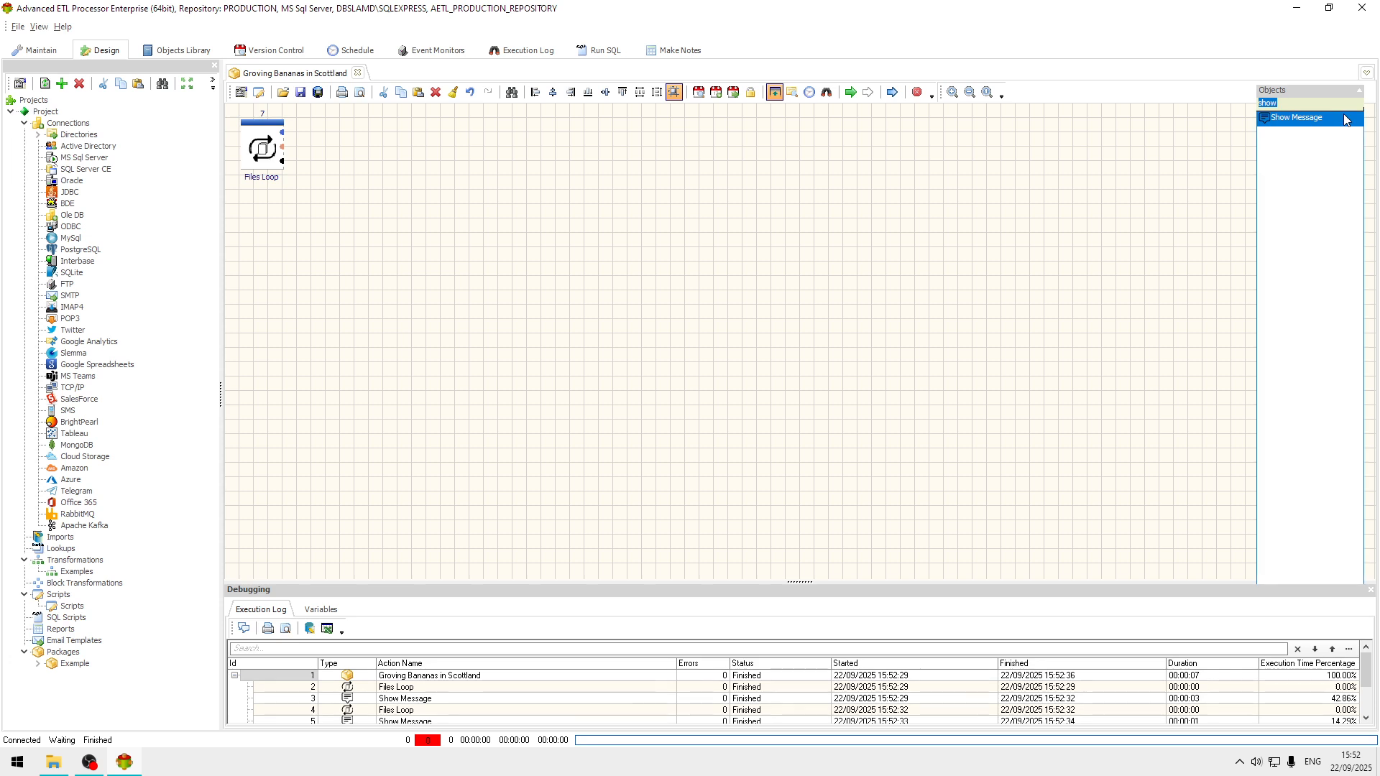
text(add)
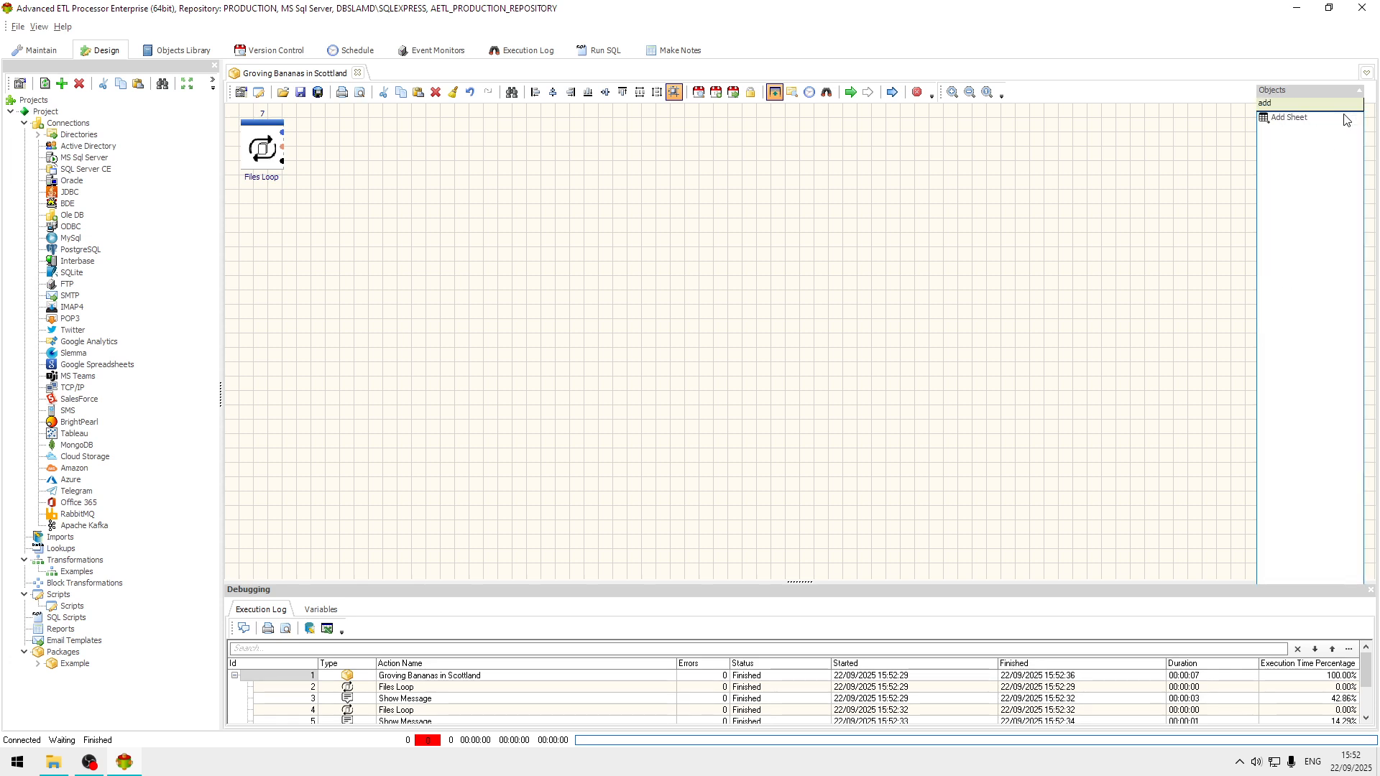
drag(1304, 120, 559, 186)
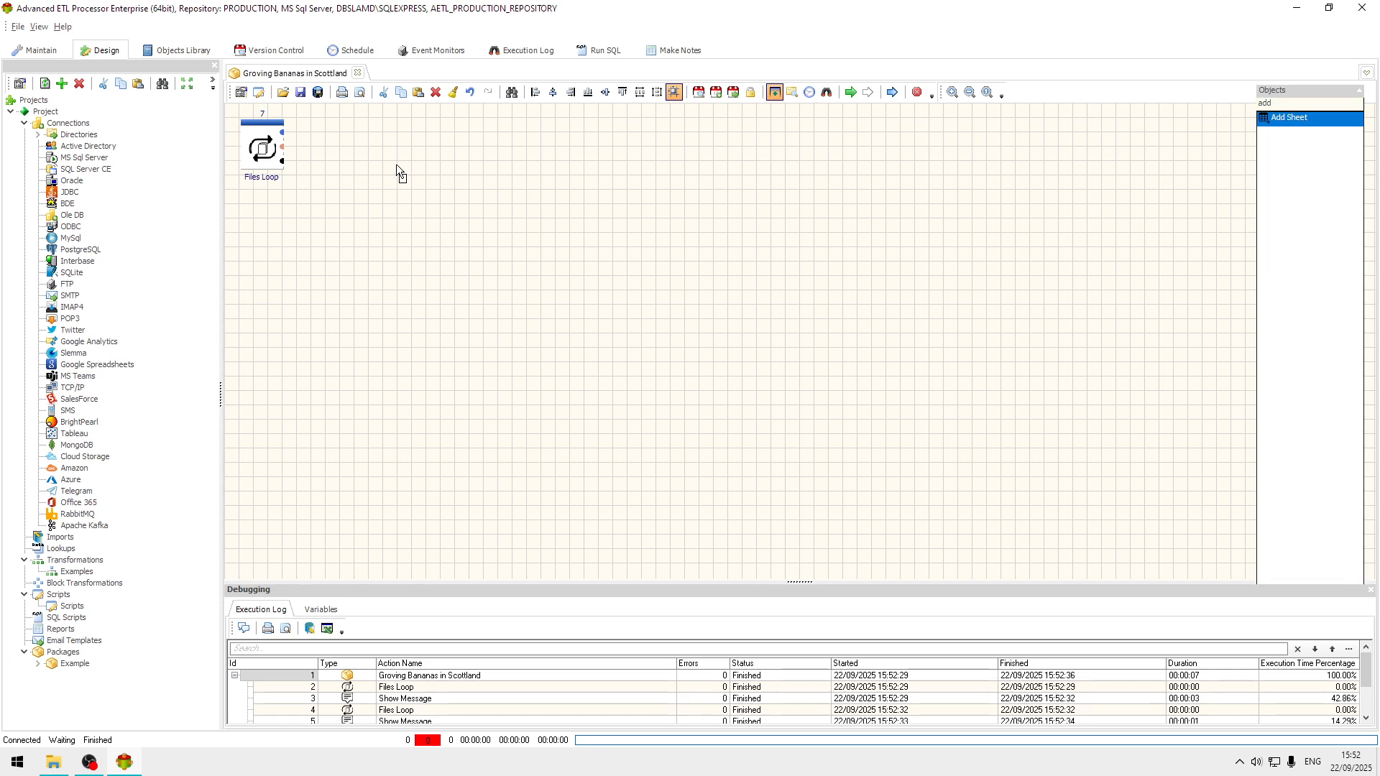
mouse_move(396, 166)
mouse_down()
mouse_move(418, 156)
mouse_move(386, 194)
mouse_move(385, 166)
mouse_up()
Set Add Sheet's File parameter to the Variable type with the copied value #File#, and its Sheet parameter to Bananas.
double_click(385, 165)
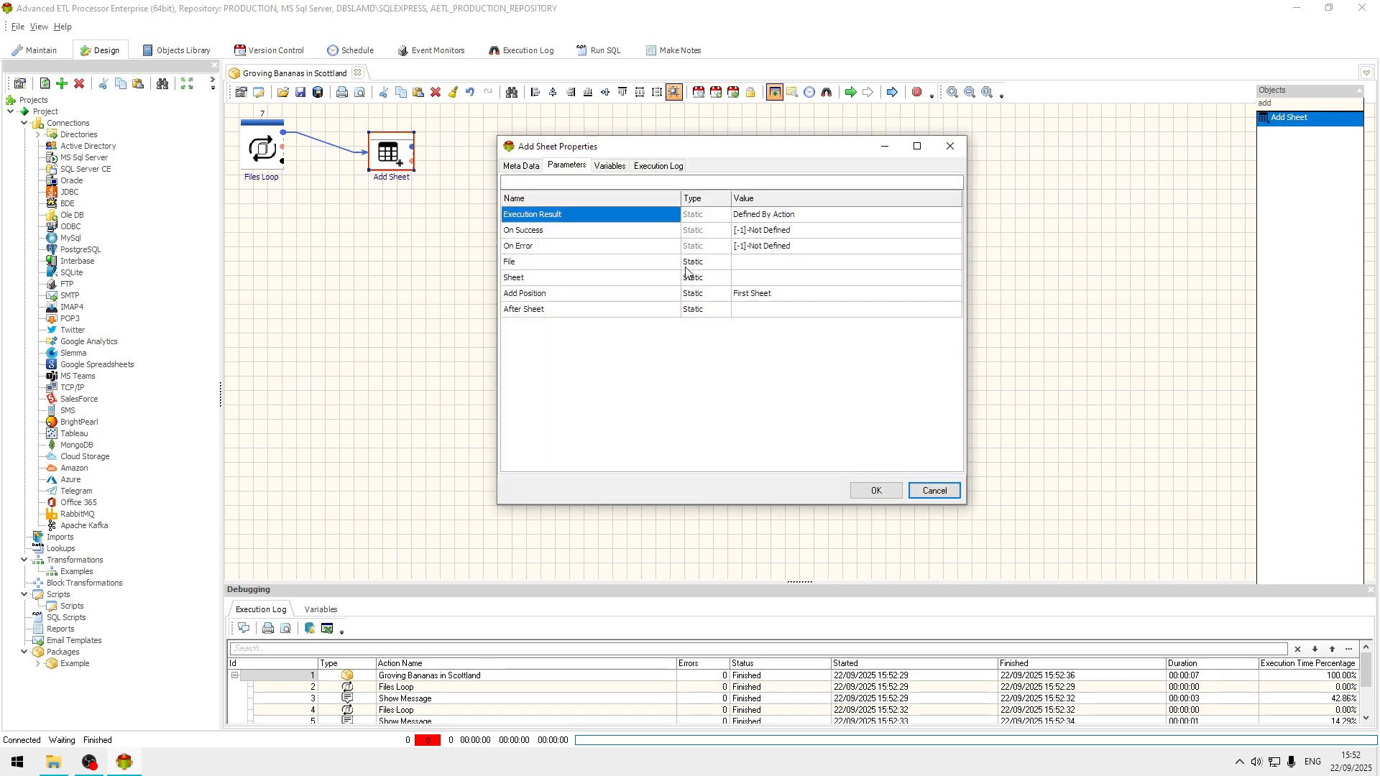
click(710, 263)
click(724, 263)
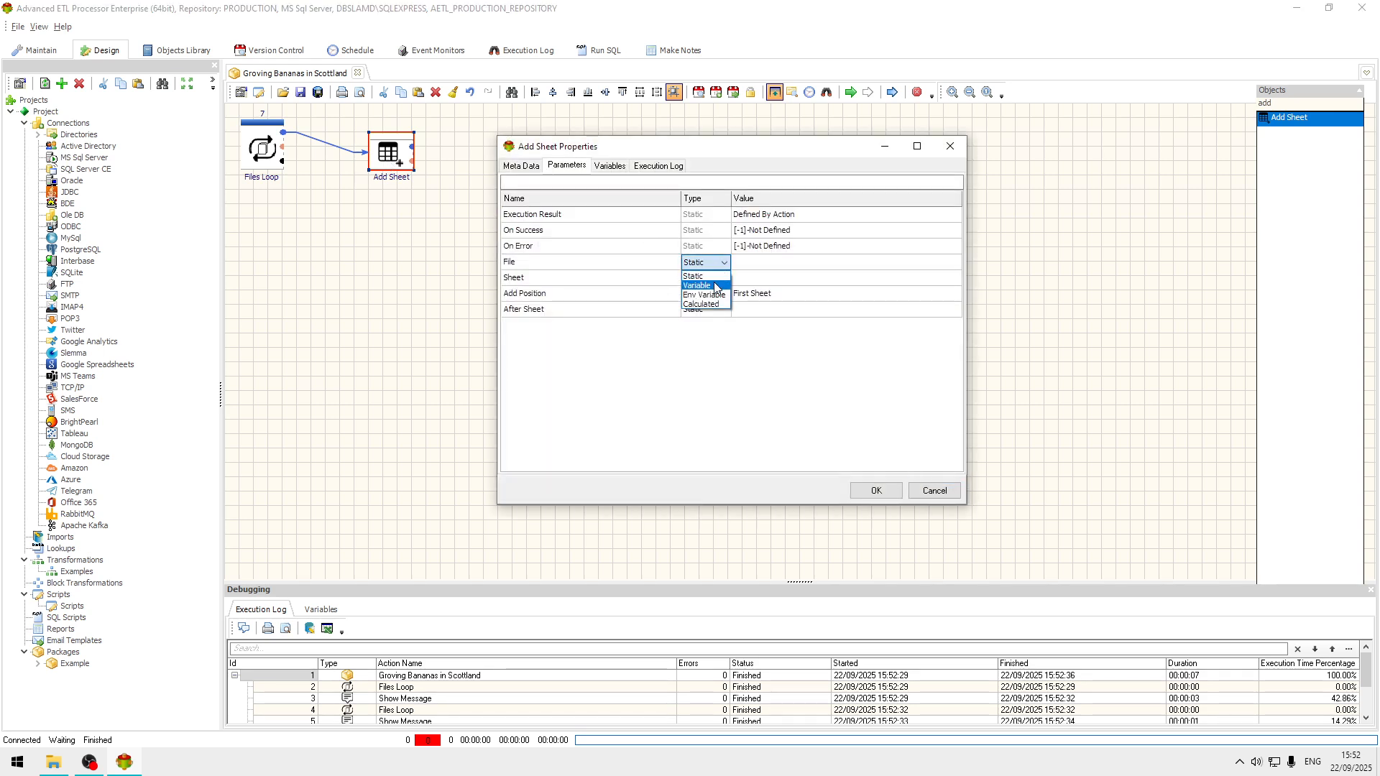
click(716, 287)
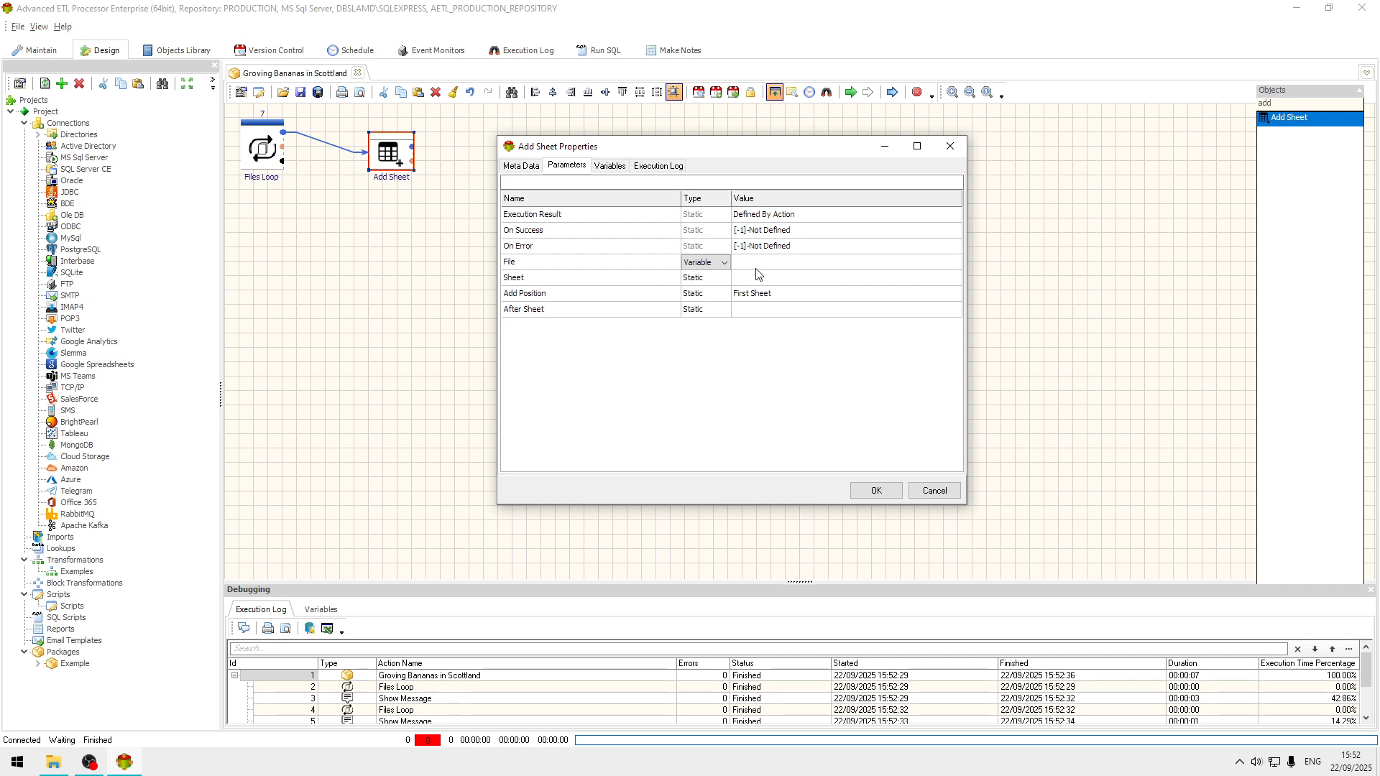
click(773, 266)
key(ctrl+v)
click(774, 278)
text(Bananas)
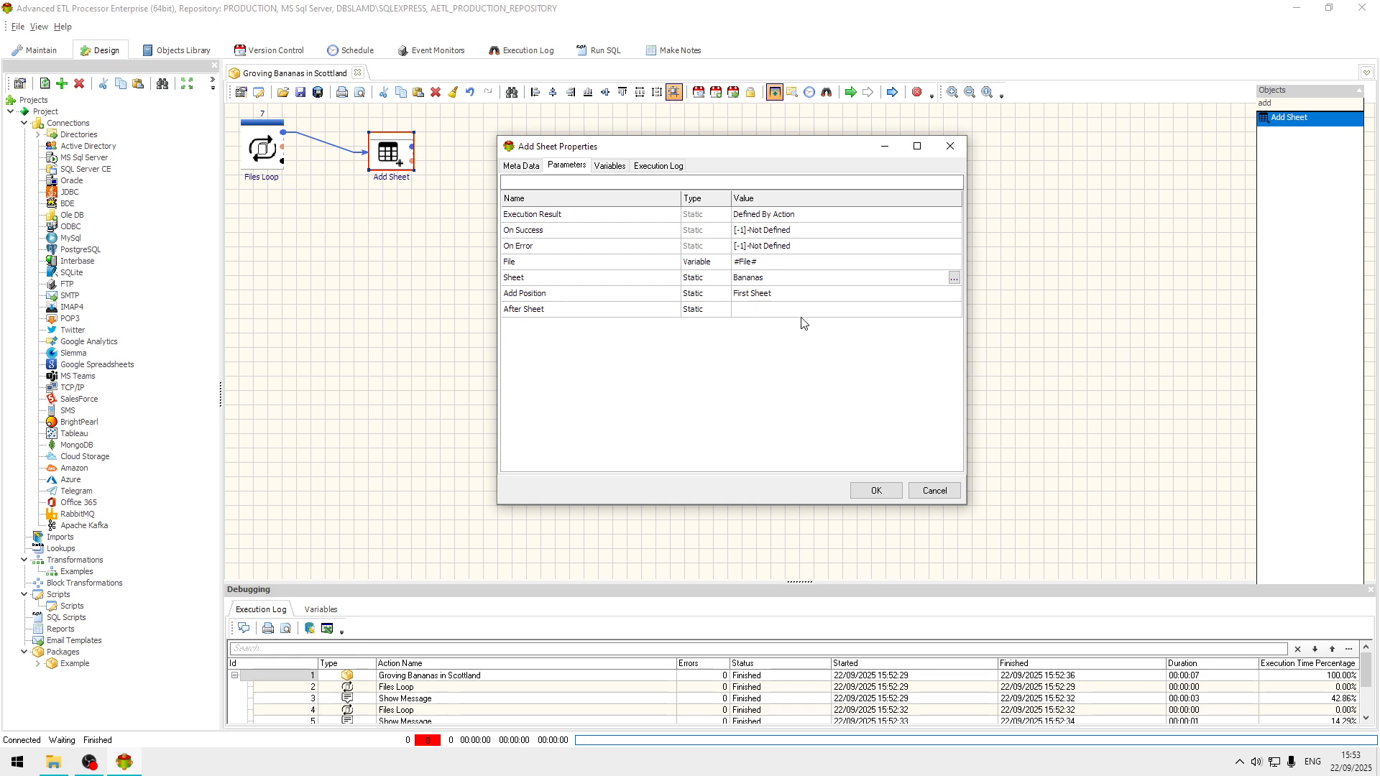
Set Add Sheet's Add Position to Last Sheet and confirm the properties.
click(823, 296)
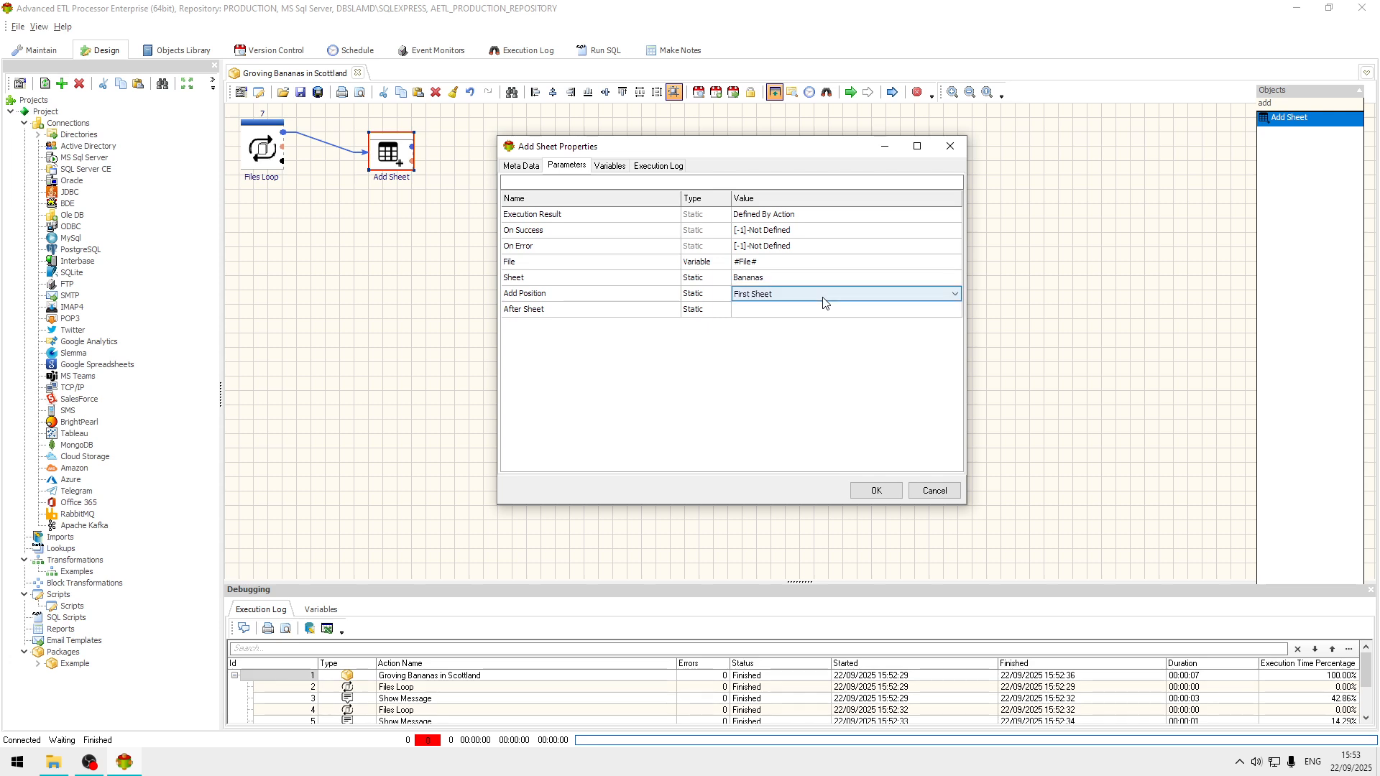
click(958, 295)
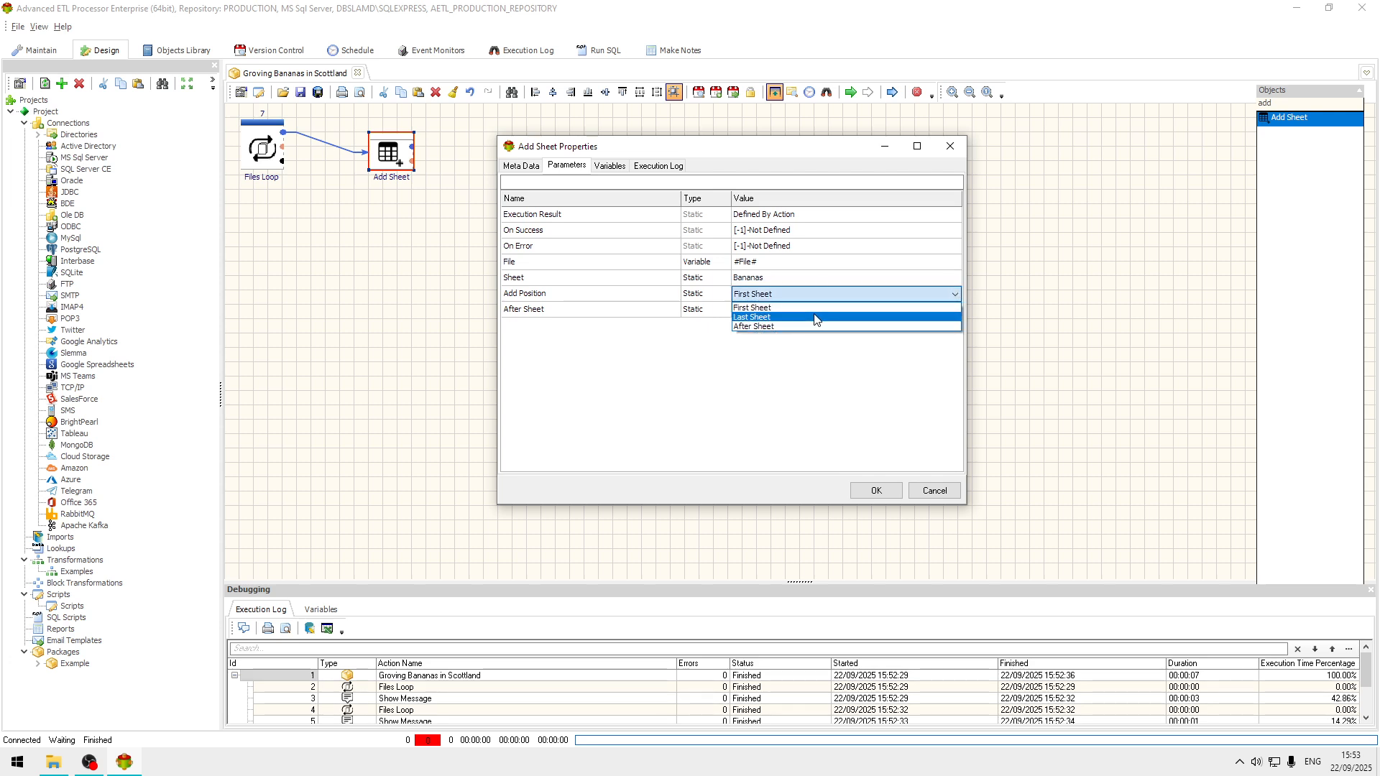
click(806, 317)
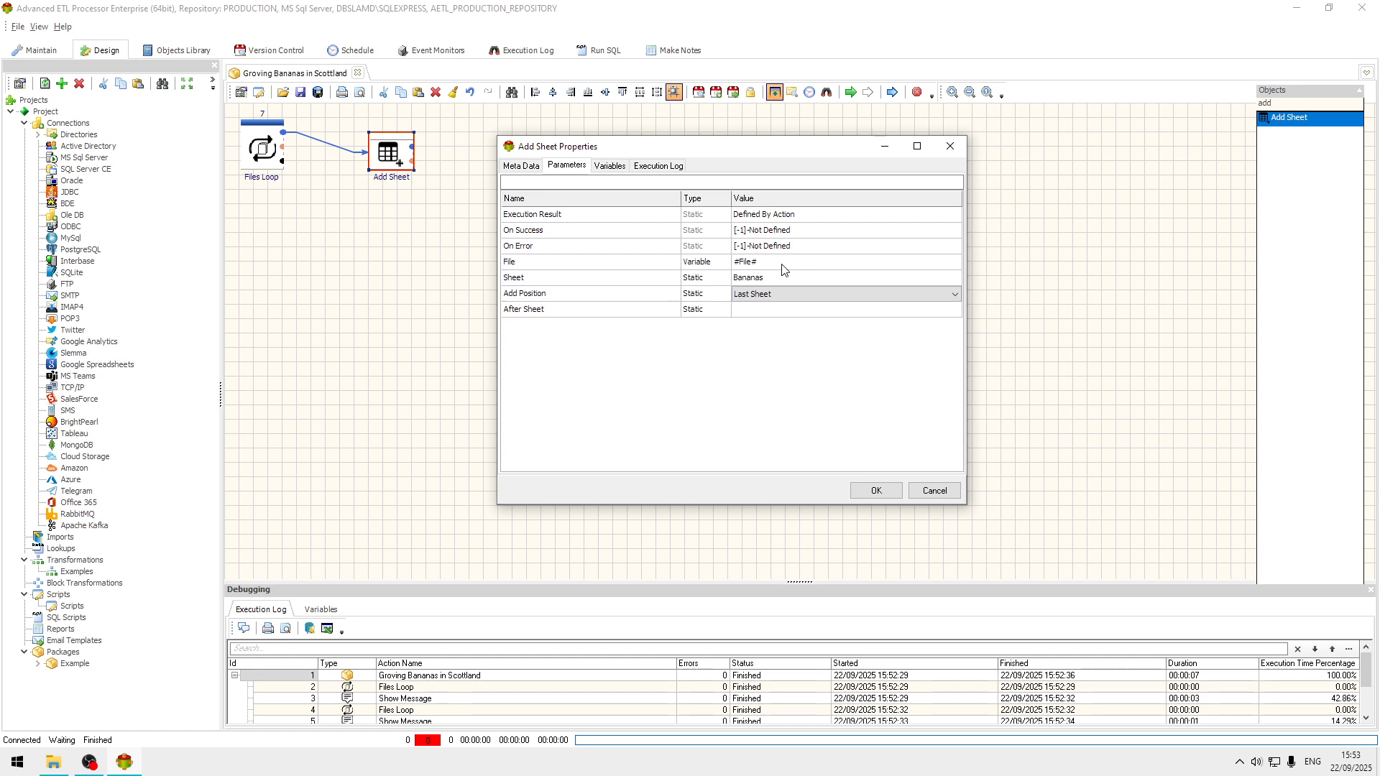
click(616, 171)
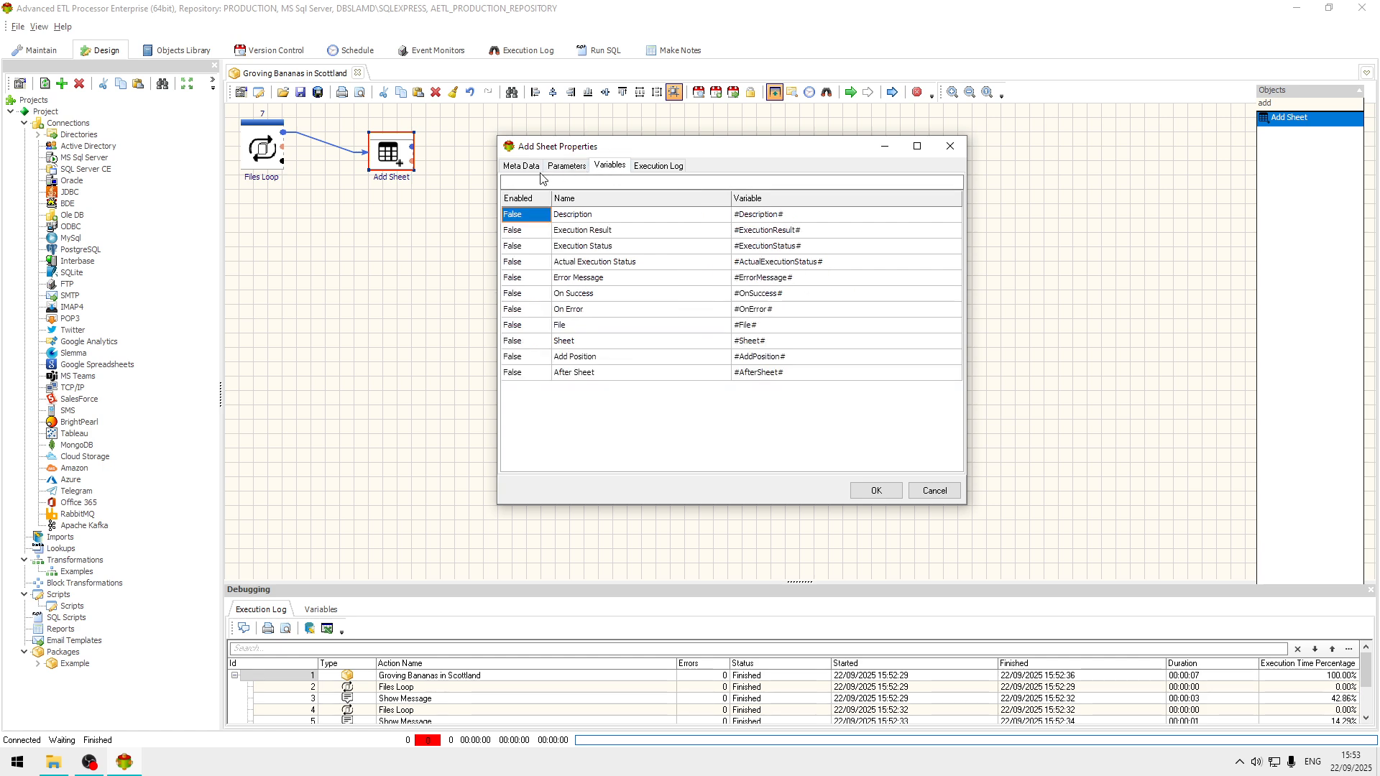
click(536, 170)
click(877, 491)
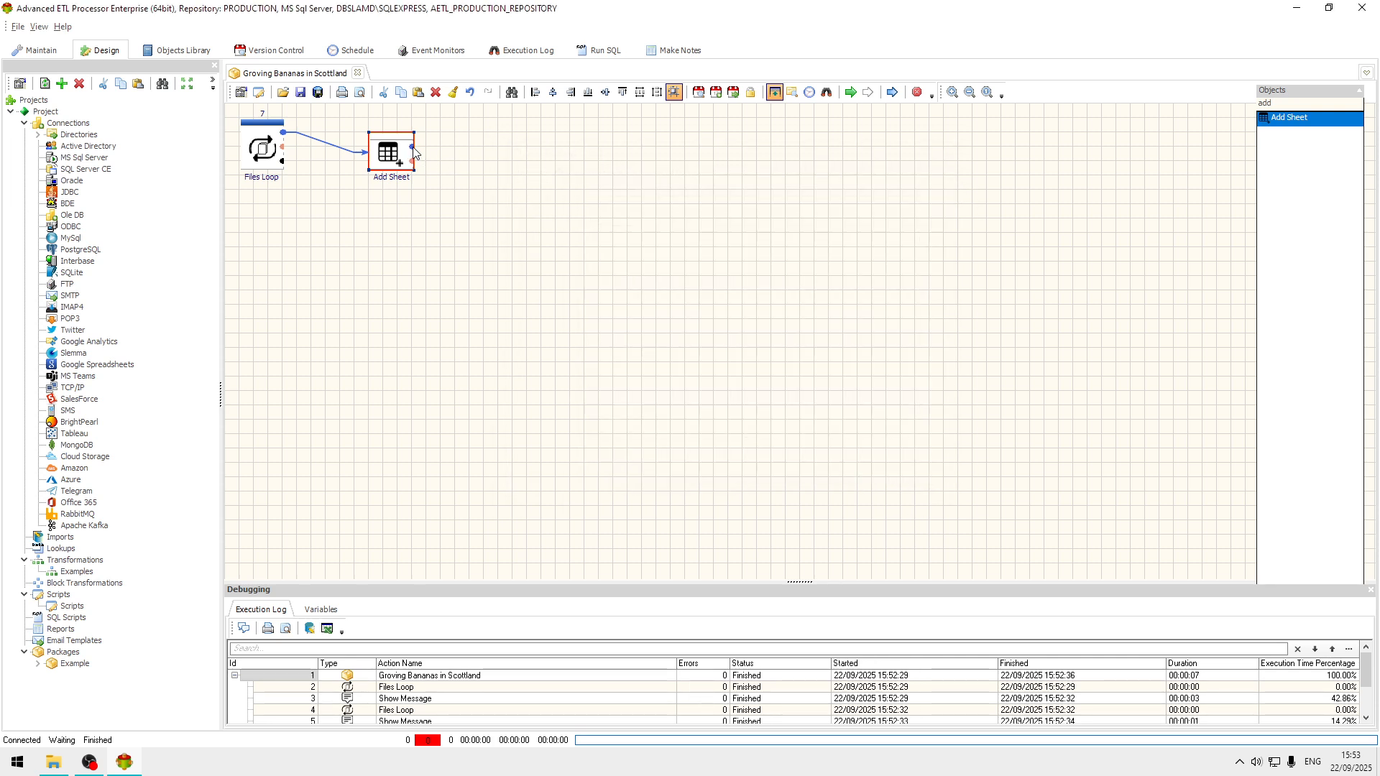
Link Add Sheet back to the Files Loop and run the package.
mouse_move(413, 149)
mouse_down()
mouse_move(444, 123)
mouse_move(255, 148)
mouse_up()
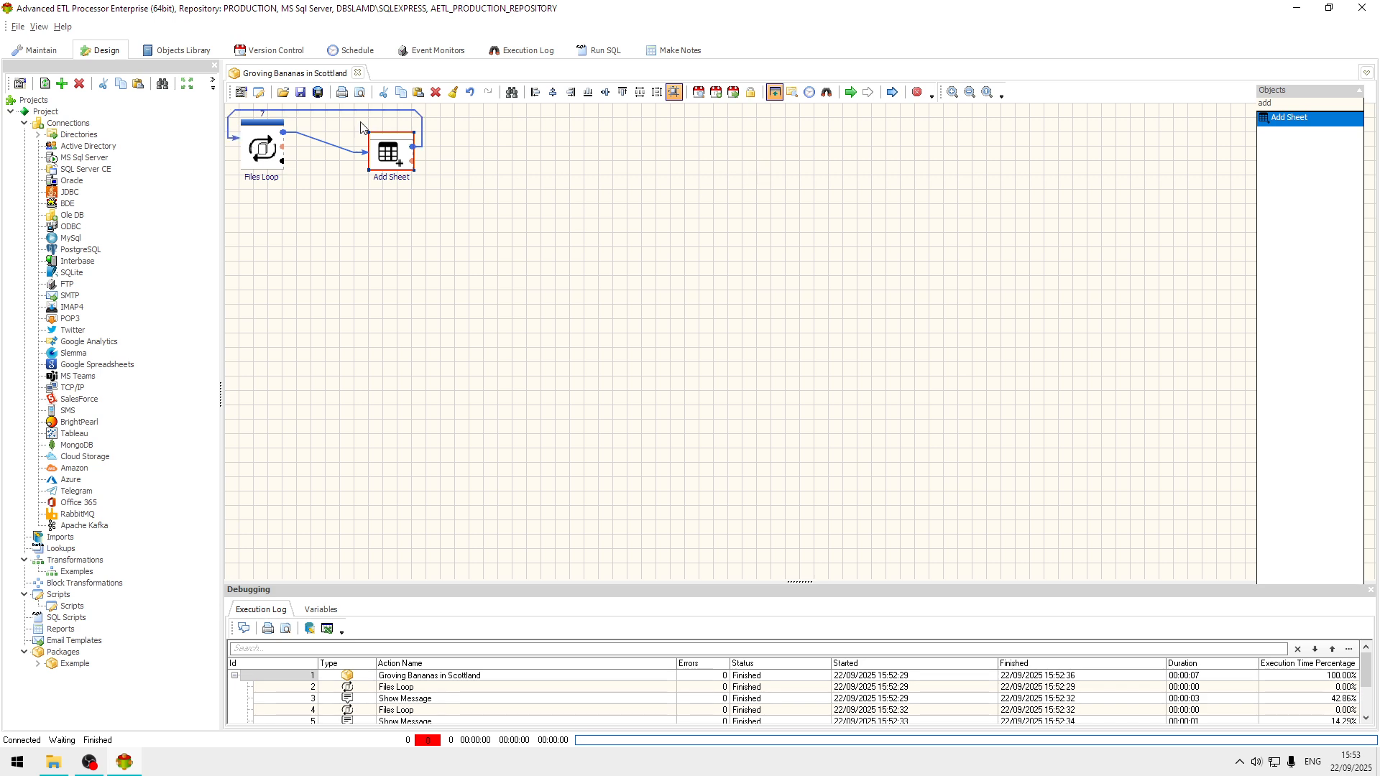
click(850, 92)
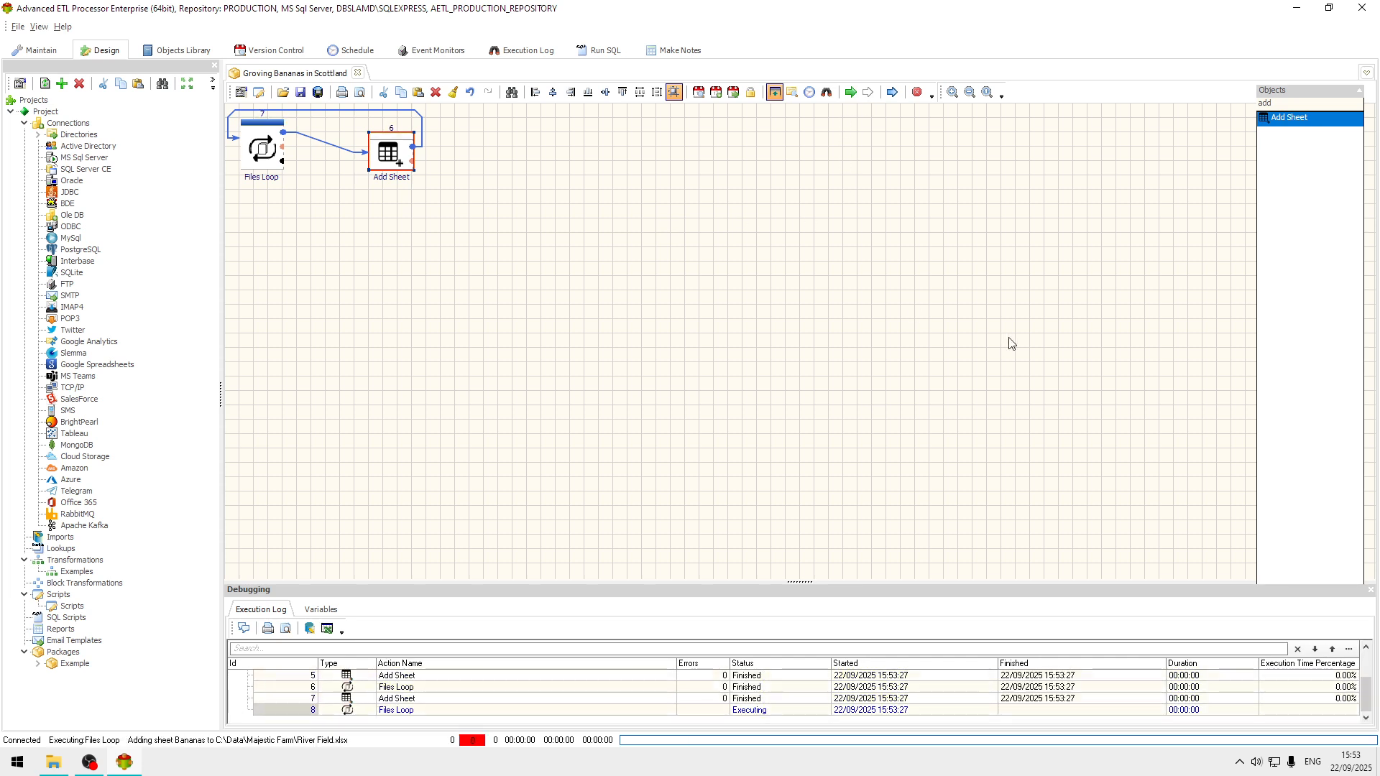
Open Coastal Field.xlsx from the Majestic Farm folder, inspect its Bananas and Potatos sheets, and close it.
click(54, 764)
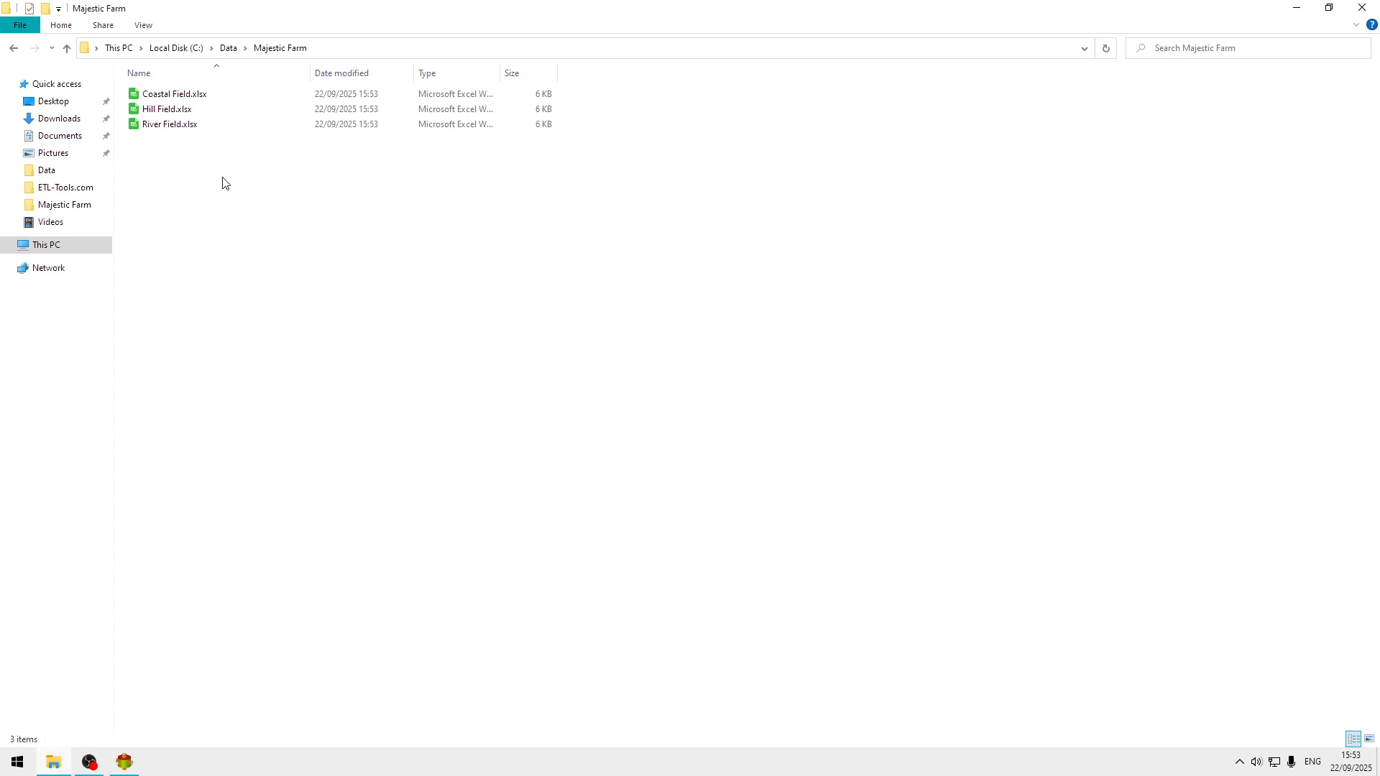
double_click(193, 94)
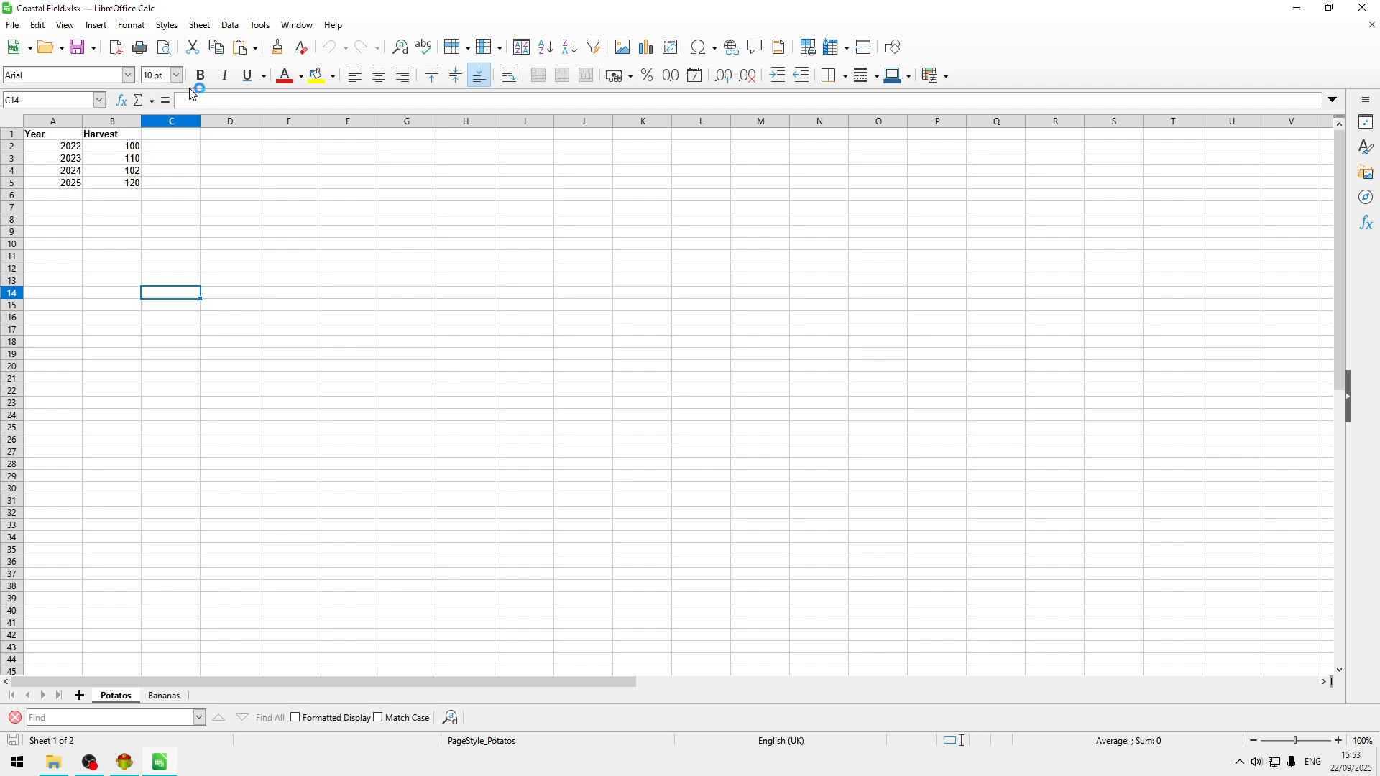
click(167, 696)
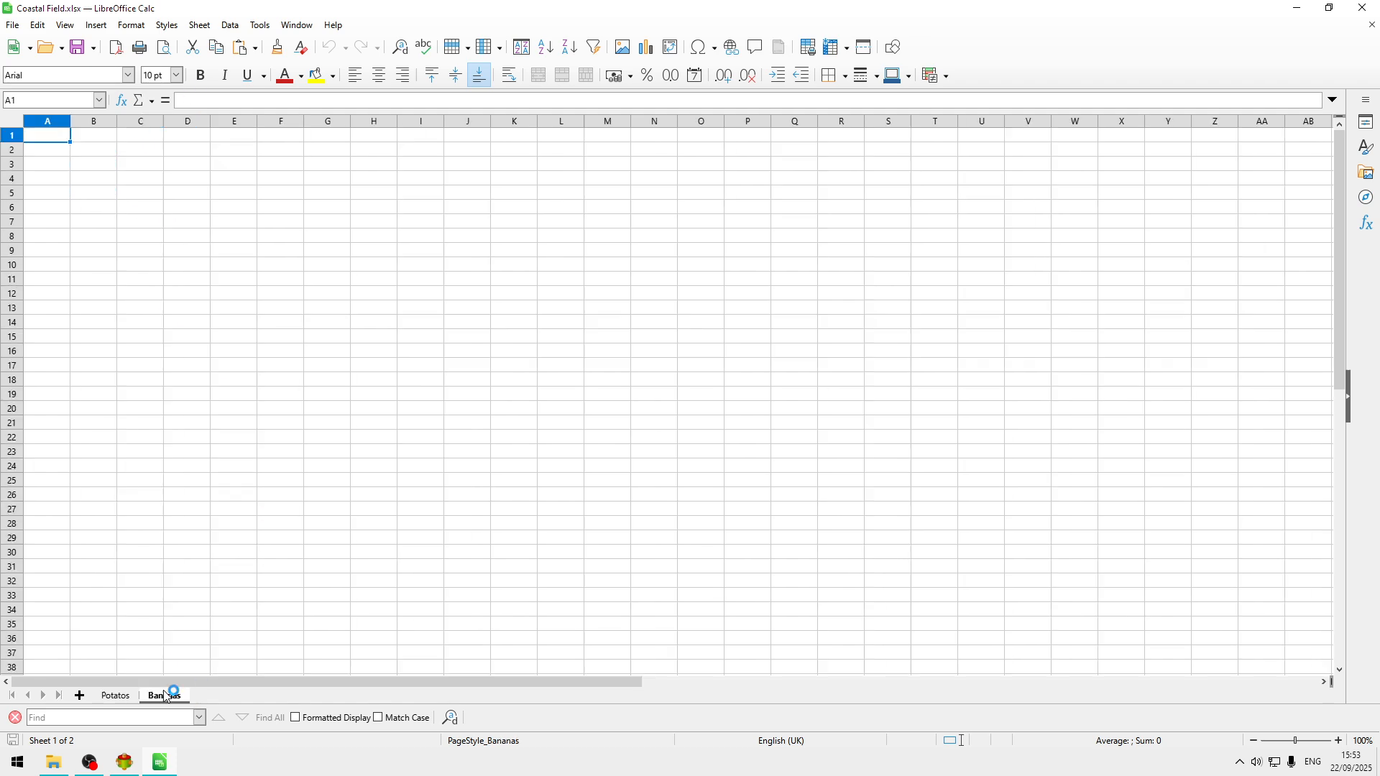
click(131, 698)
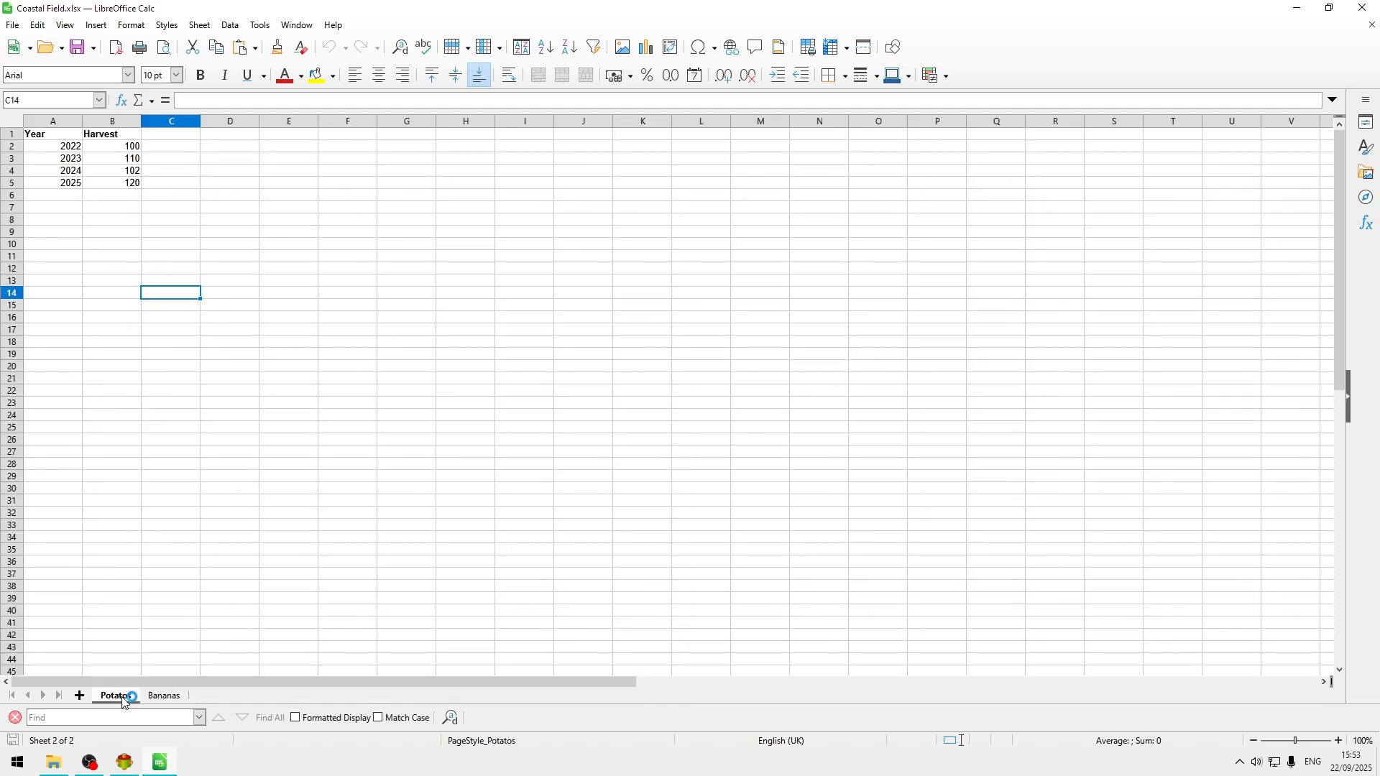
click(1363, 7)
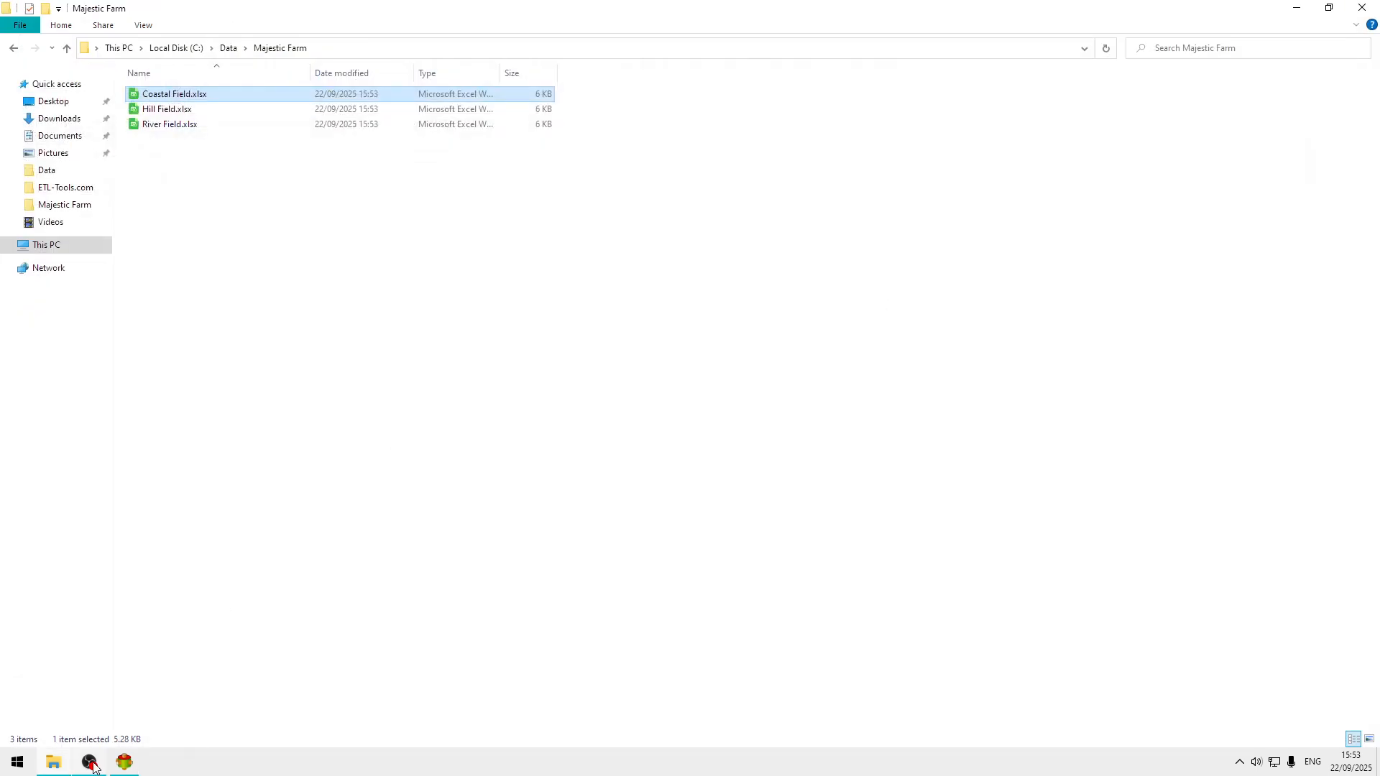
Switch back to Advanced ETL Processor, run the package again, and examine the error in the Add Sheet execution log.
click(125, 762)
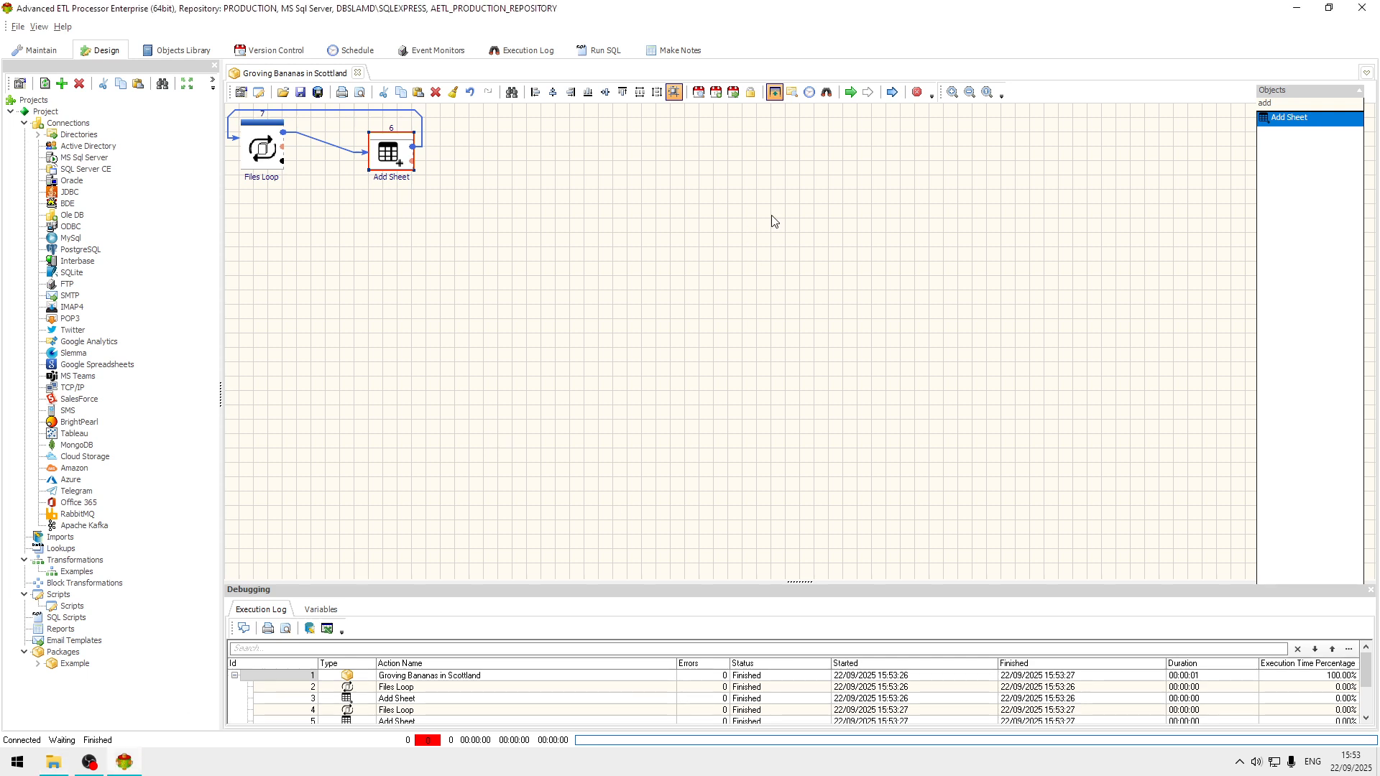
click(852, 91)
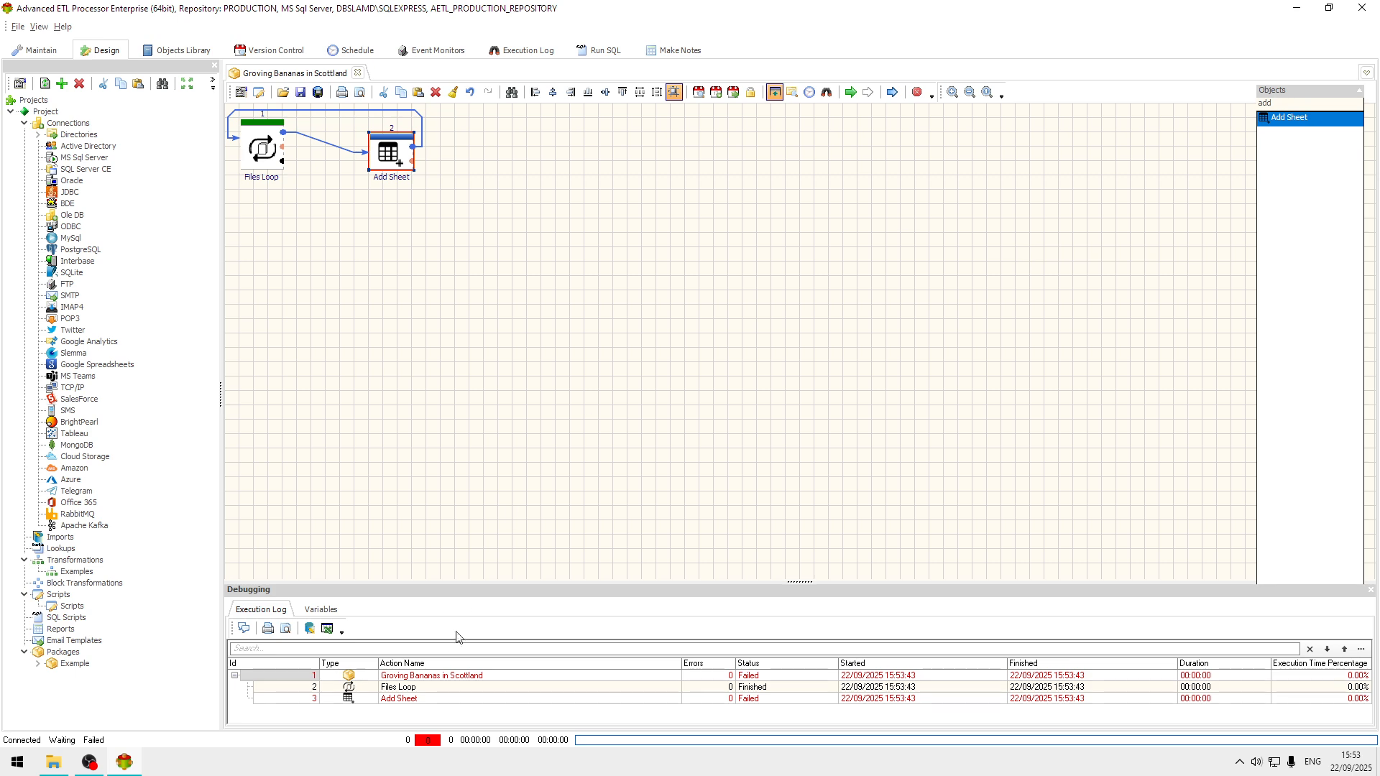
click(454, 705)
double_click(454, 704)
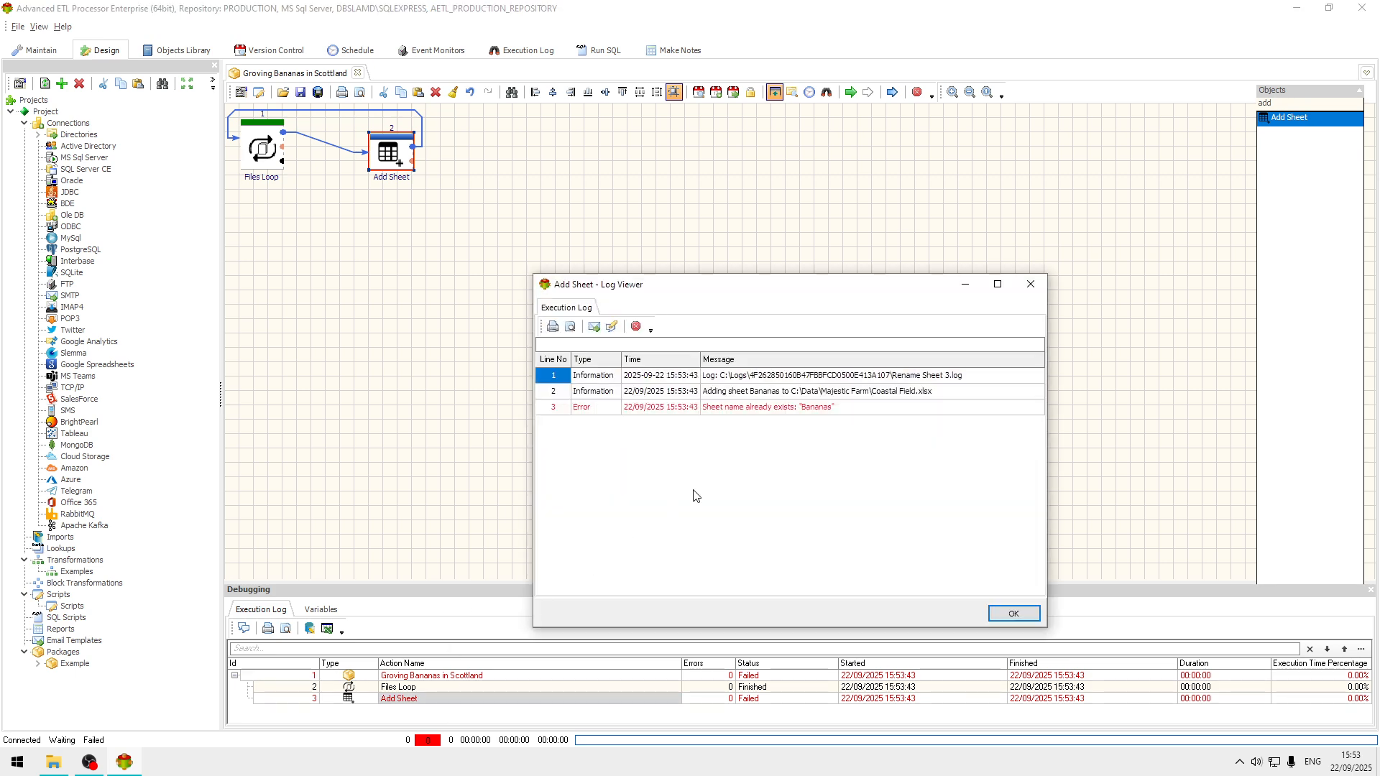
click(734, 407)
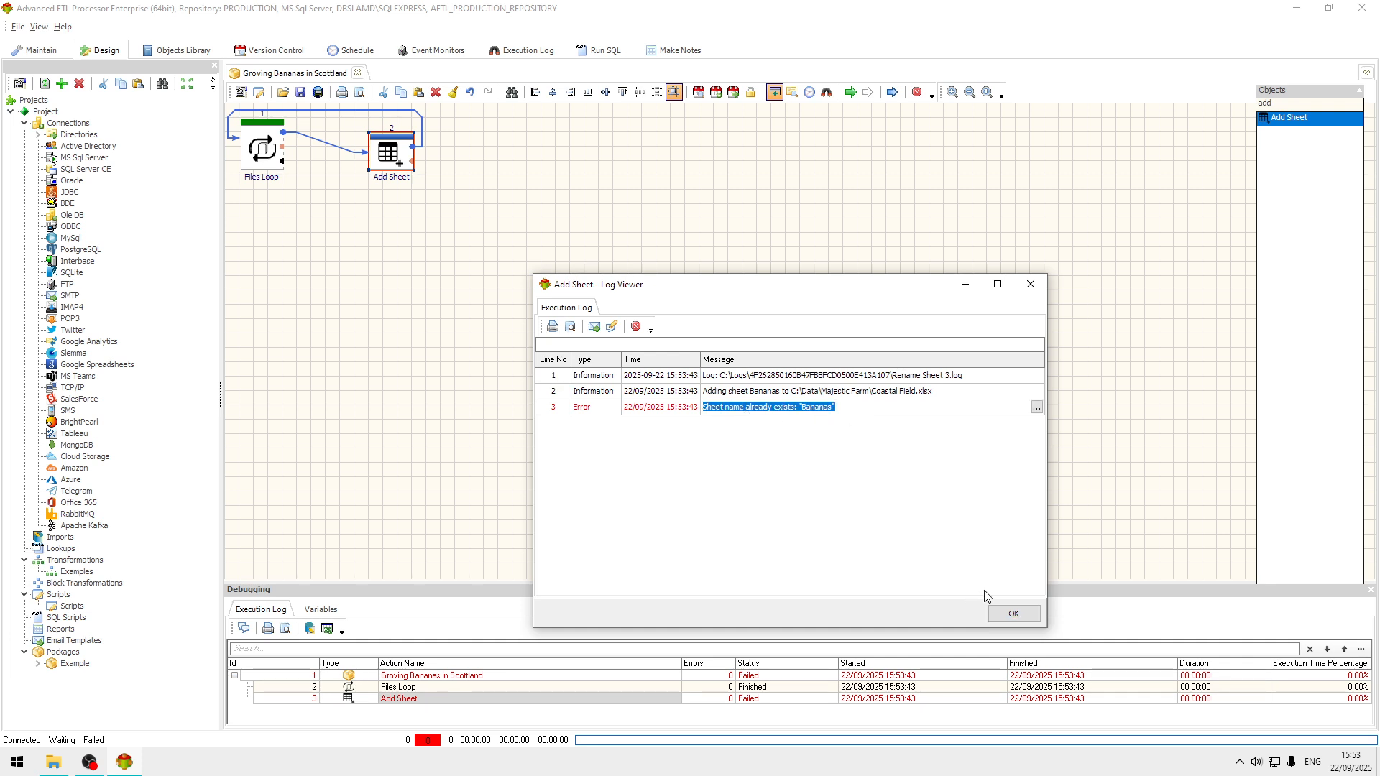
click(1012, 613)
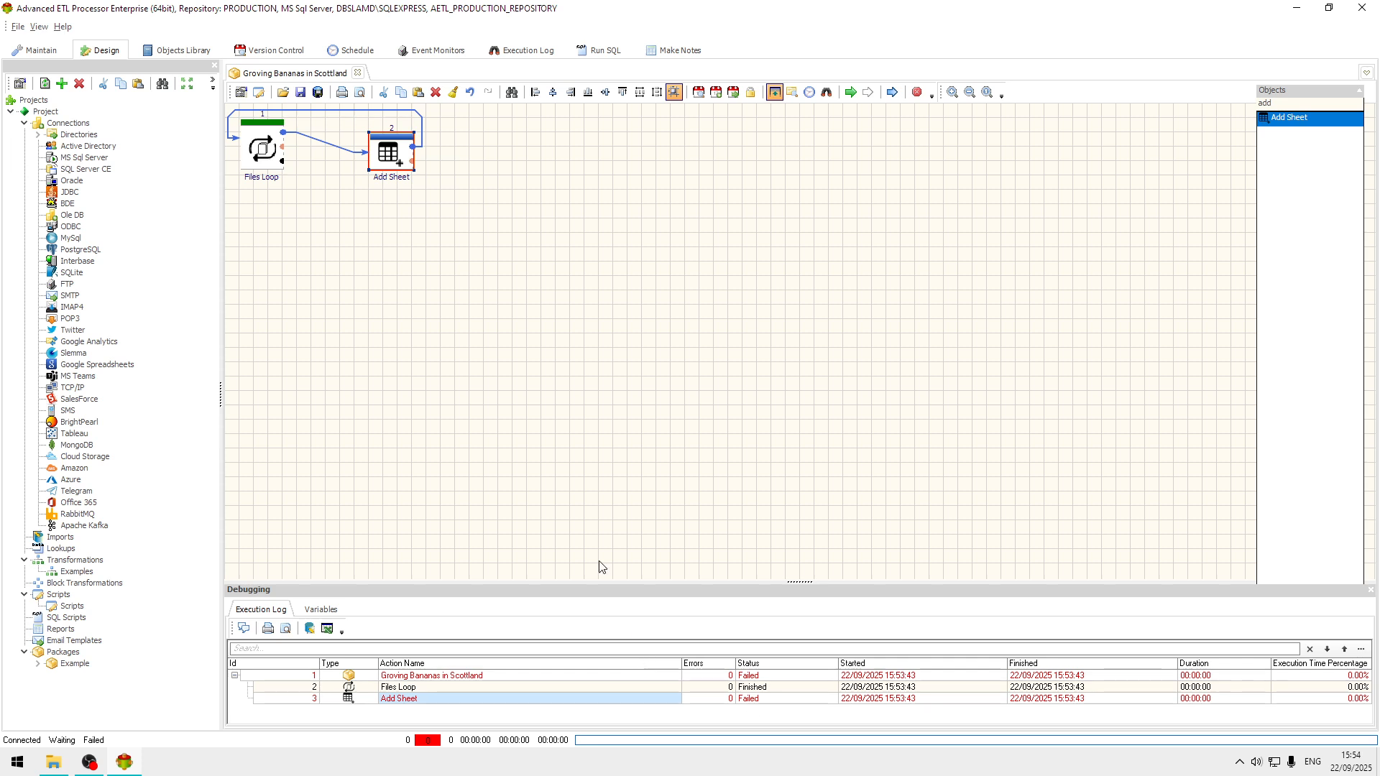
click(526, 483)
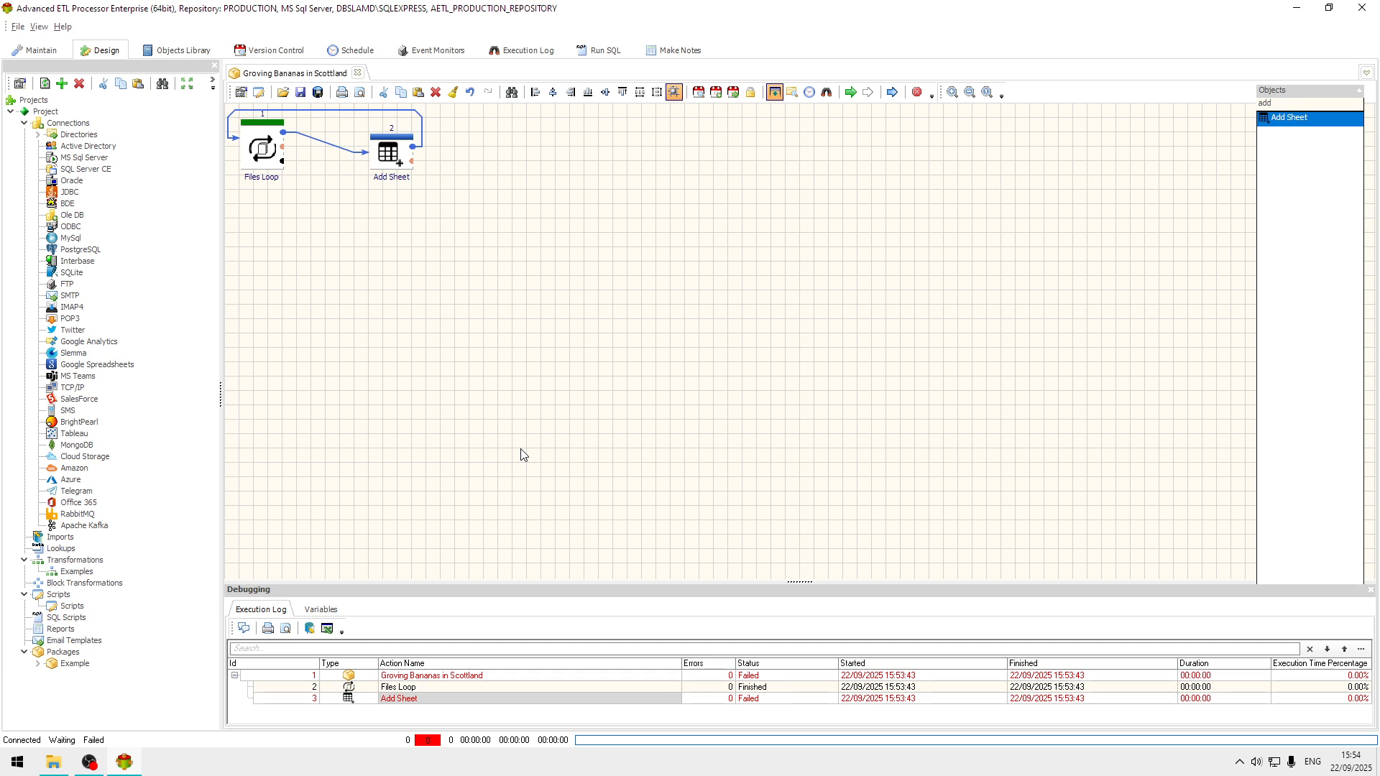
click(182, 774)
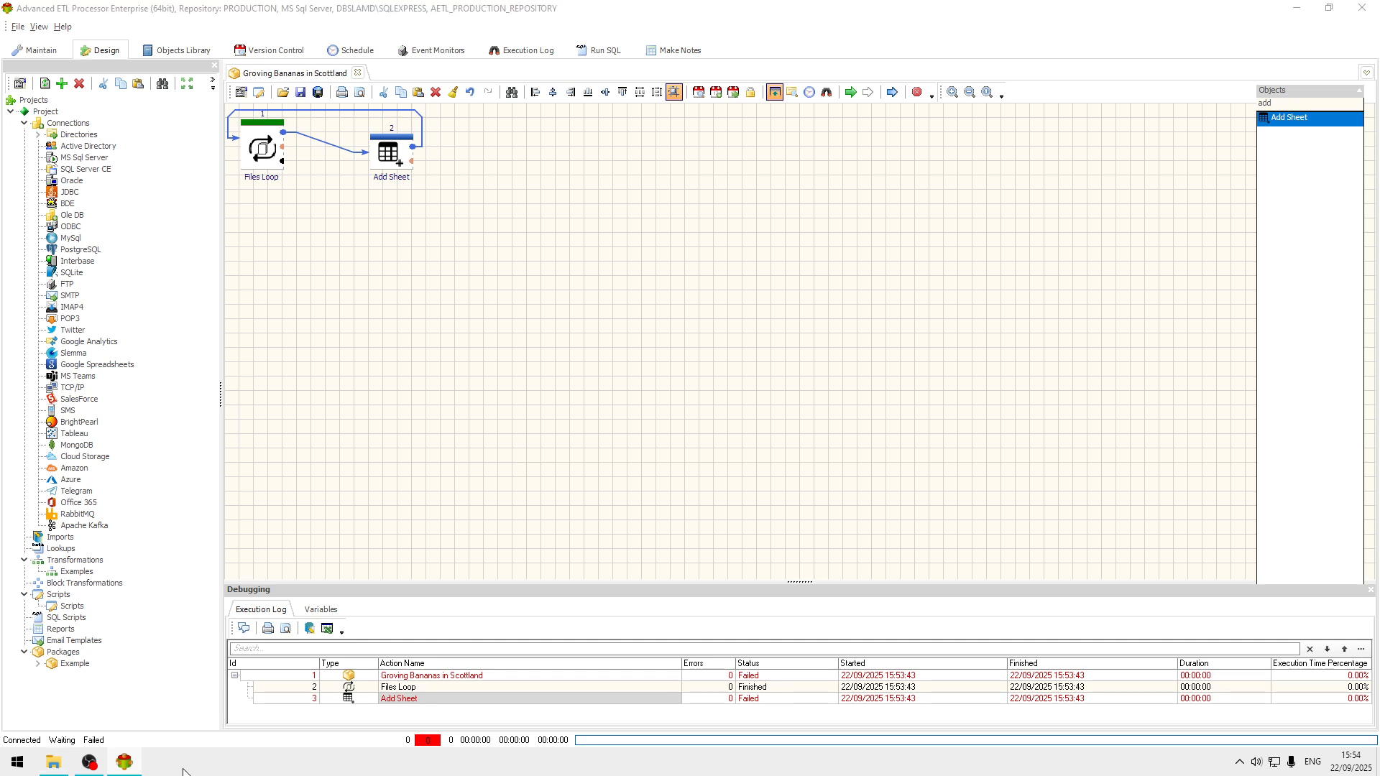